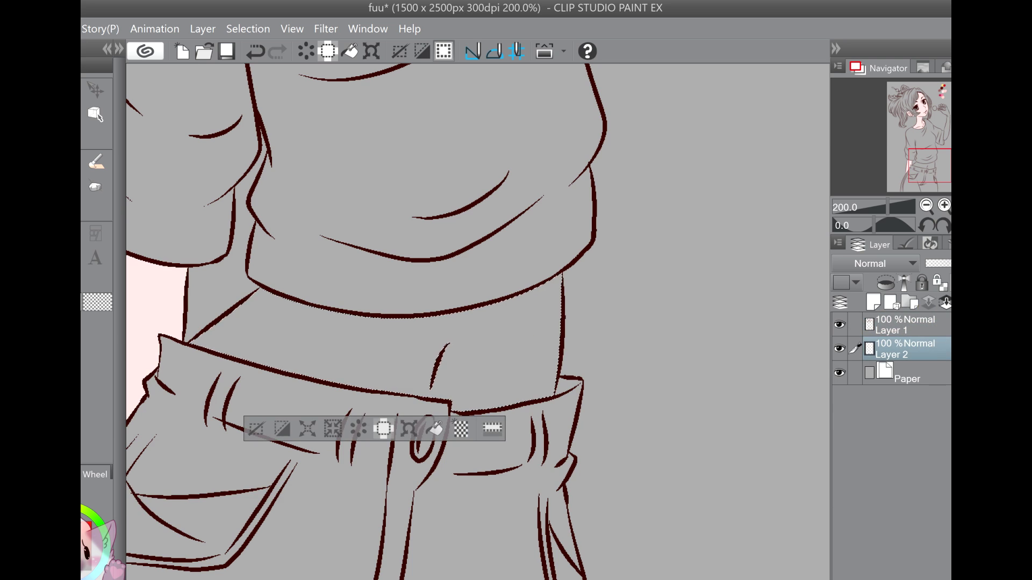
Step: Select the raised arm area from the line art on Layer 1, fill it with pale pink skin colour on Layer 2, and clear the selection
{"action": "left_click", "coordinate": [926, 205]}
{"action": "left_click", "coordinate": [926, 205]}
{"action": "left_click", "coordinate": [926, 205]}
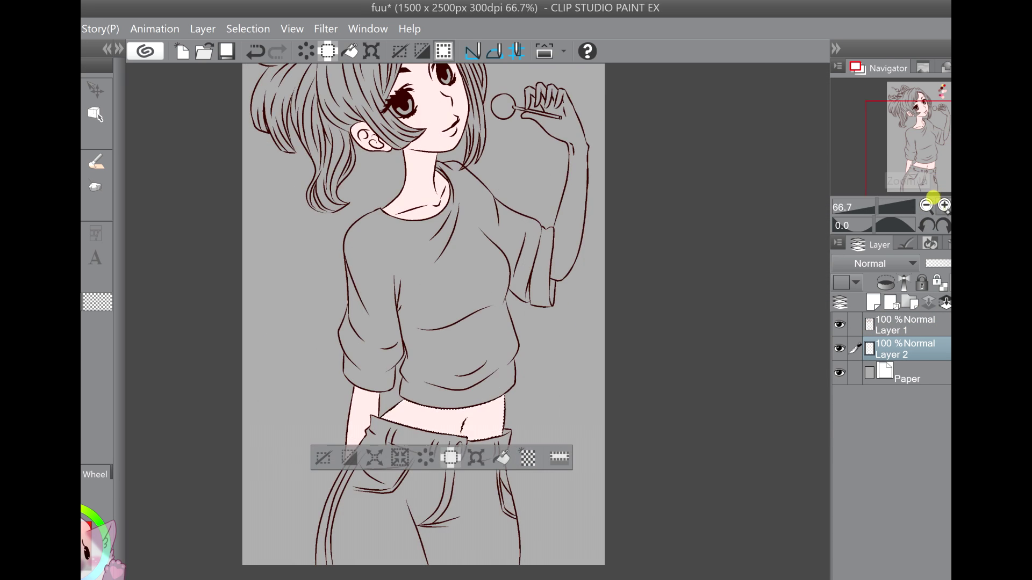
{"action": "left_click", "coordinate": [944, 205]}
{"action": "left_click", "coordinate": [943, 205]}
{"action": "left_click_drag", "start_coordinate": [565, 188], "coordinate": [356, 449]}
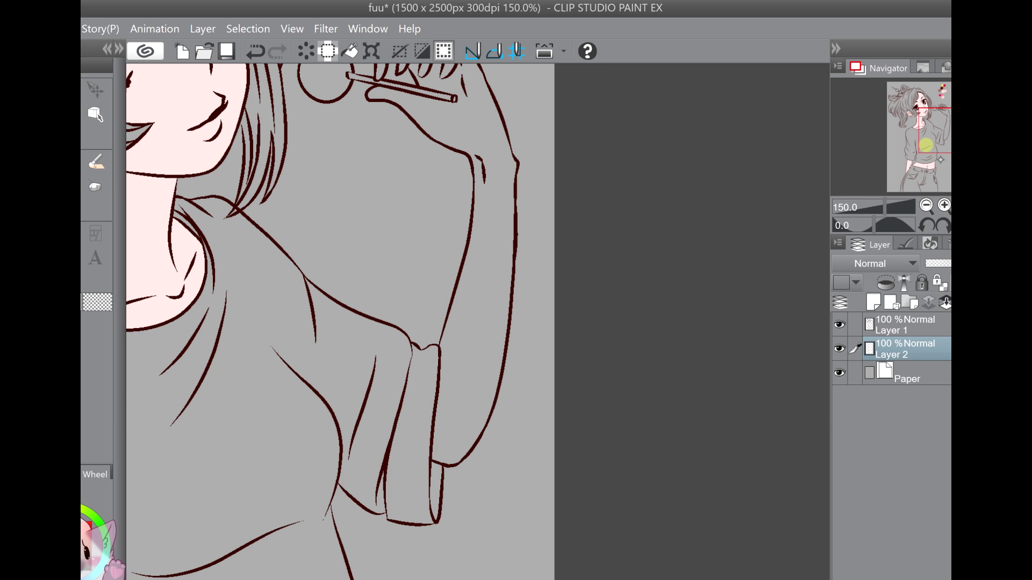
{"action": "left_click_drag", "start_coordinate": [932, 133], "coordinate": [944, 126]}
{"action": "left_click", "coordinate": [924, 325]}
{"action": "left_click", "coordinate": [537, 344]}
{"action": "left_click", "coordinate": [929, 349]}
{"action": "left_click", "coordinate": [552, 321]}
{"action": "key", "text": "ctrl+d"}
Step: Retouch the line art on Layer 1 where the hair tips cross the shoulder line of the shirt
{"action": "left_click", "coordinate": [926, 205]}
{"action": "left_click", "coordinate": [926, 205]}
{"action": "left_click", "coordinate": [926, 205]}
{"action": "left_click", "coordinate": [944, 205]}
{"action": "left_click", "coordinate": [944, 206]}
{"action": "left_click_drag", "start_coordinate": [929, 116], "coordinate": [926, 110]}
{"action": "scroll", "coordinate": [293, 244], "scroll_direction": "up", "scroll_amount": 3}
{"action": "scroll", "coordinate": [493, 397], "scroll_direction": "up", "scroll_amount": 5}
{"action": "left_click", "coordinate": [924, 325]}
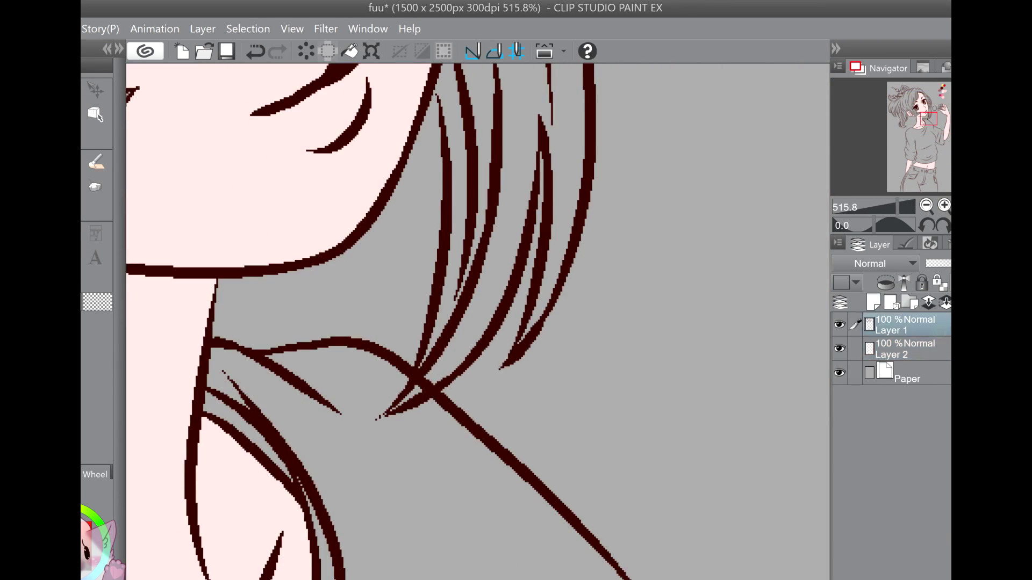
{"action": "left_click", "coordinate": [251, 48]}
{"action": "left_click_drag", "start_coordinate": [430, 386], "coordinate": [406, 403]}
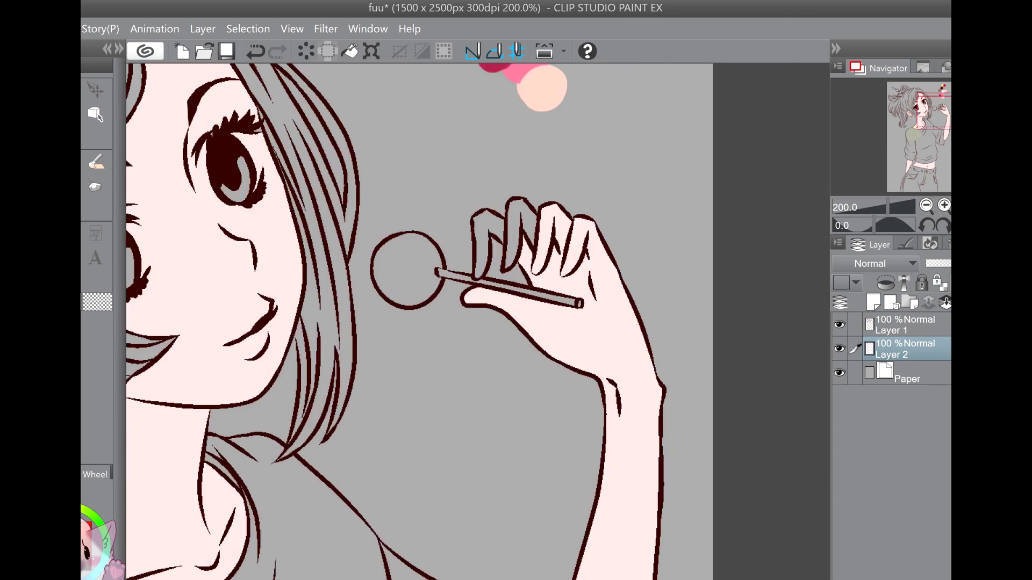
Step: Paint the two unfilled fingers of the raised hand with the pale pink skin colour on Layer 2
{"action": "scroll", "coordinate": [531, 303], "scroll_direction": "up", "scroll_amount": 4}
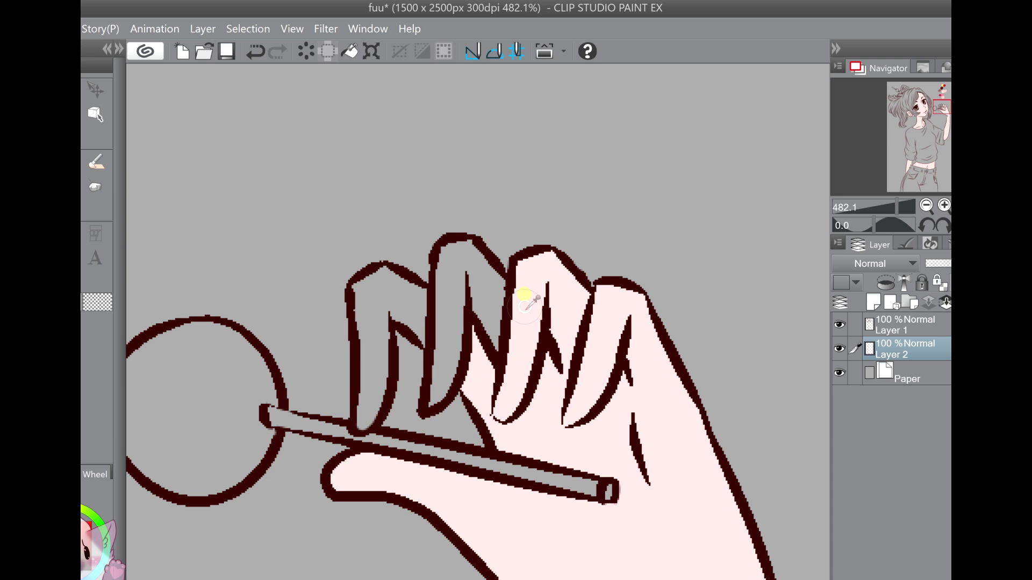
{"action": "left_click", "coordinate": [96, 155]}
{"action": "mouse_move", "coordinate": [376, 376]}
{"action": "left_mouse_down"}
{"action": "mouse_move", "coordinate": [354, 414]}
{"action": "mouse_move", "coordinate": [371, 301]}
{"action": "mouse_move", "coordinate": [397, 301]}
{"action": "mouse_move", "coordinate": [442, 367]}
{"action": "mouse_move", "coordinate": [449, 263]}
{"action": "mouse_move", "coordinate": [471, 252]}
{"action": "mouse_move", "coordinate": [480, 350]}
{"action": "left_mouse_up"}
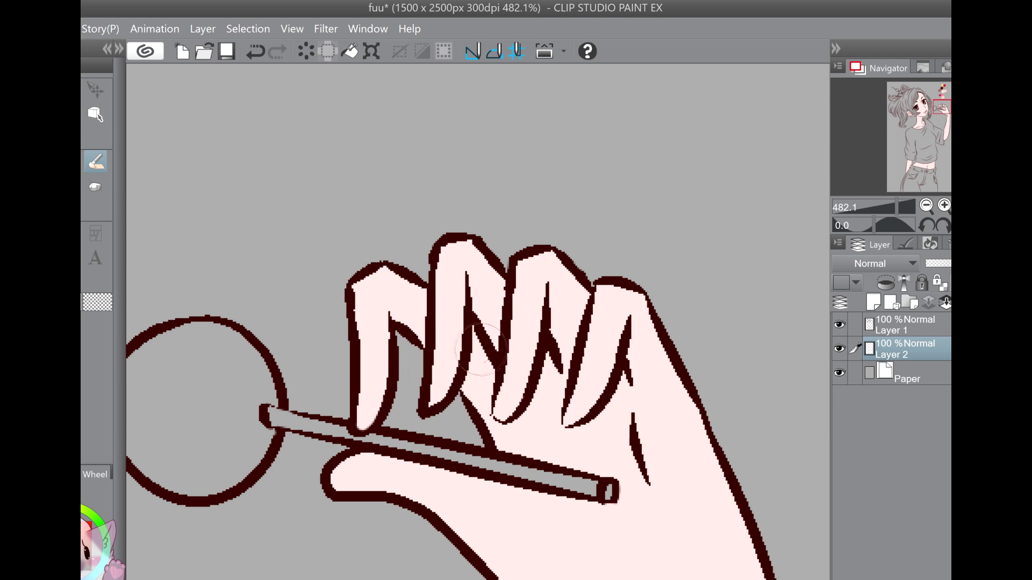
Step: Paint the narrow forehead gap between the fringe strands with the pale pink skin colour
{"action": "scroll", "coordinate": [647, 514], "scroll_direction": "down", "scroll_amount": 5}
{"action": "scroll", "coordinate": [391, 182], "scroll_direction": "up", "scroll_amount": 3}
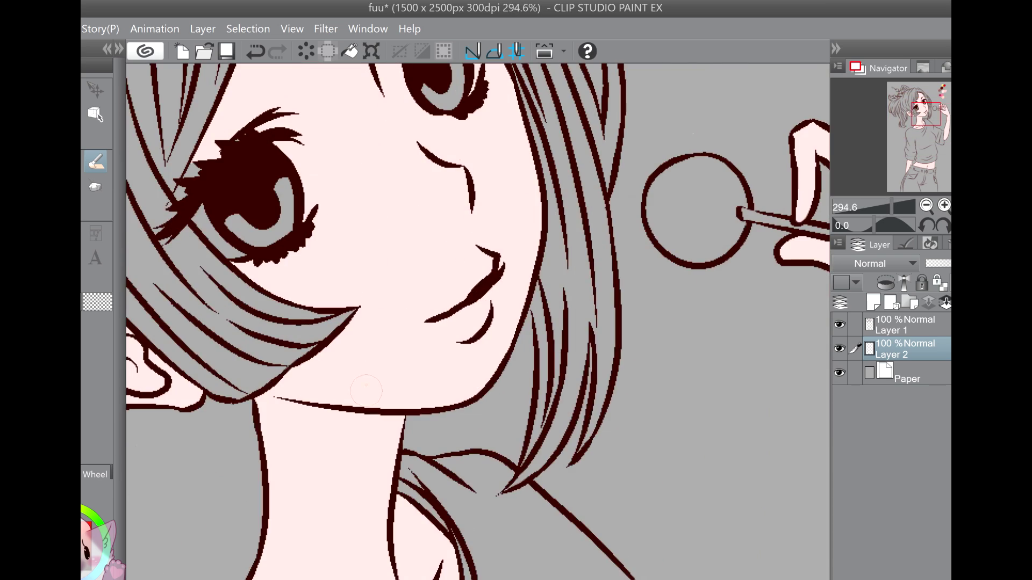
{"action": "left_click_drag", "start_coordinate": [450, 235], "coordinate": [597, 368]}
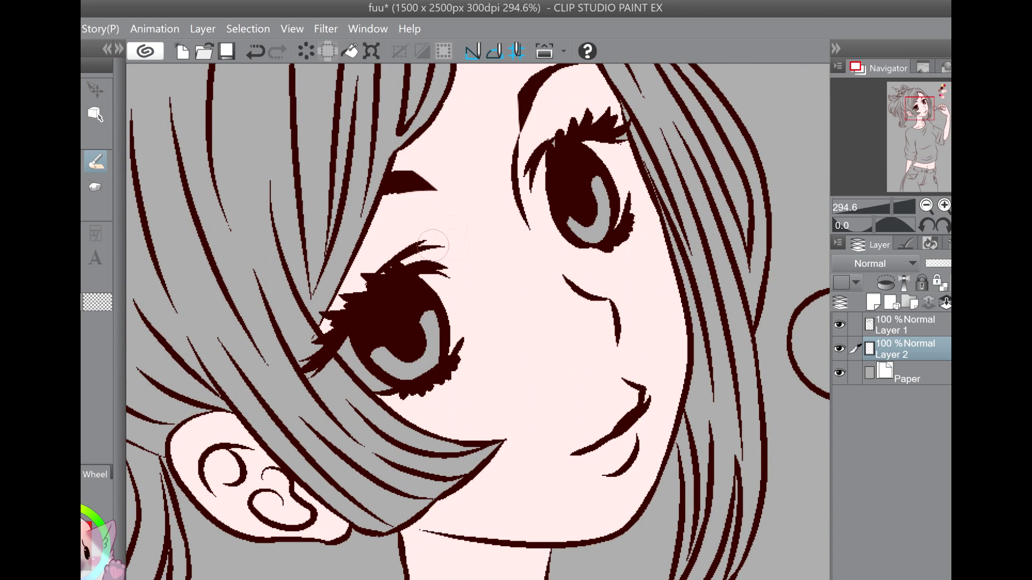
{"action": "left_click_drag", "start_coordinate": [374, 353], "coordinate": [408, 367]}
{"action": "left_click_drag", "start_coordinate": [391, 331], "coordinate": [305, 404]}
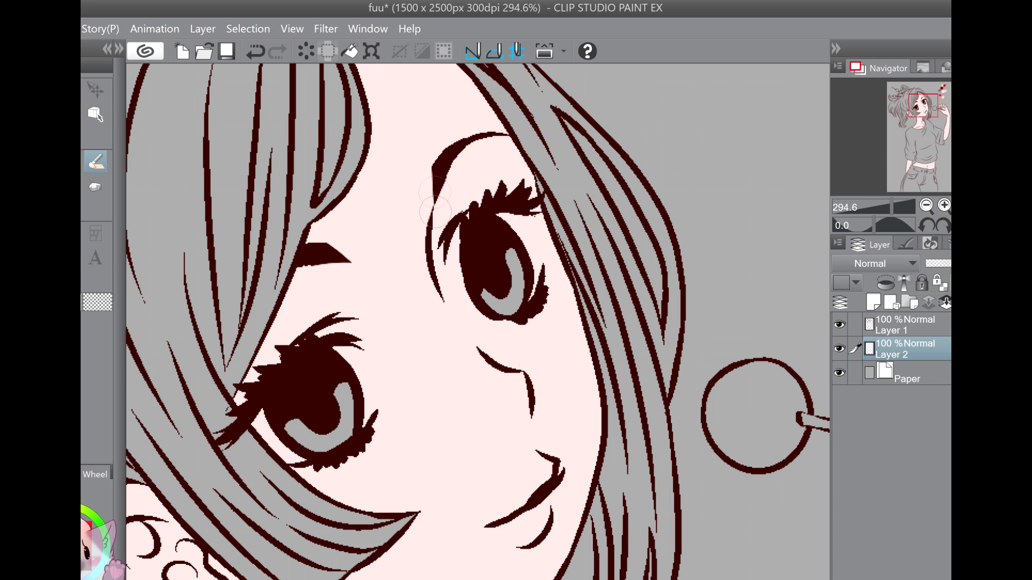
{"action": "left_click_drag", "start_coordinate": [538, 393], "coordinate": [595, 576]}
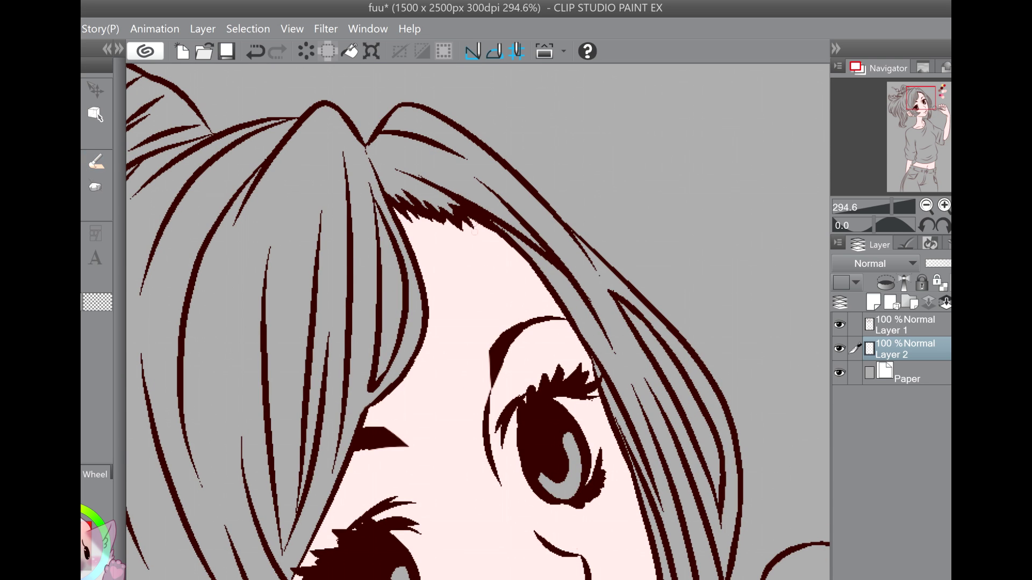
{"action": "left_click_drag", "start_coordinate": [386, 279], "coordinate": [388, 345]}
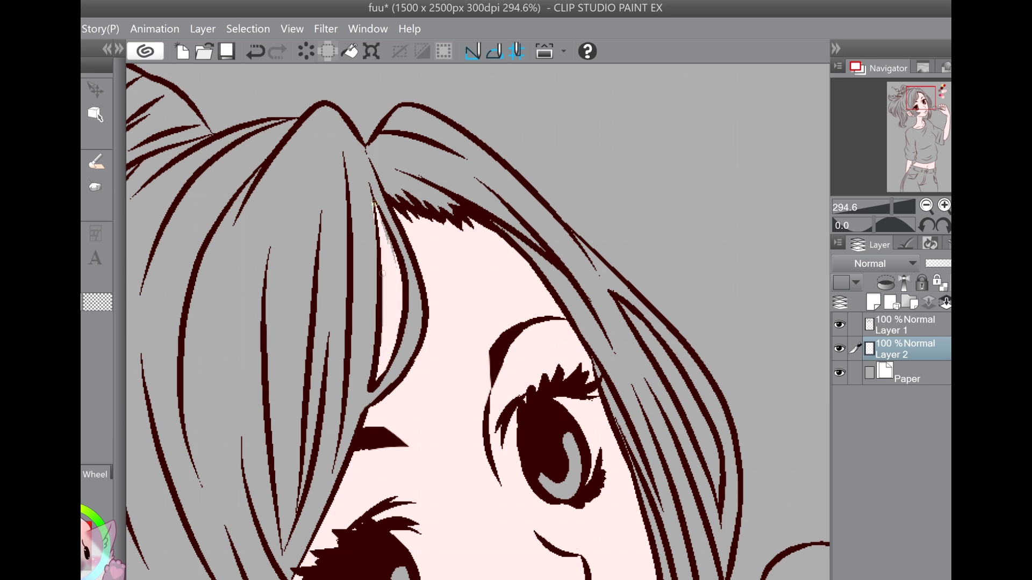
{"action": "scroll", "coordinate": [391, 276], "scroll_direction": "down", "scroll_amount": 4}
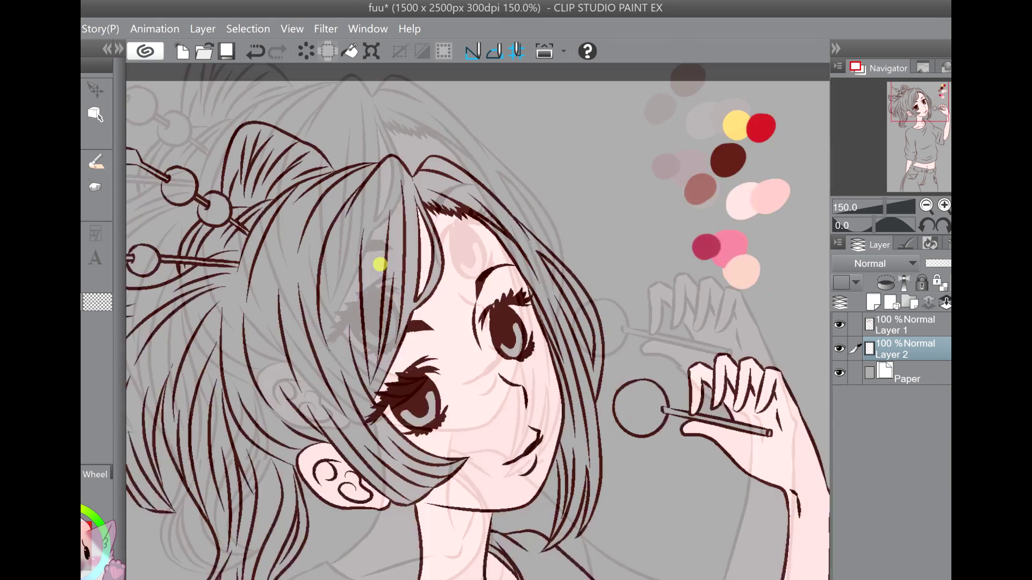
Step: Select the face, sample the light pink palette swatch, and airbrush soft blush on the cheeks, nose and lips
{"action": "scroll", "coordinate": [462, 505], "scroll_direction": "up", "scroll_amount": 1}
{"action": "scroll", "coordinate": [538, 269], "scroll_direction": "down", "scroll_amount": 1}
{"action": "left_click_drag", "start_coordinate": [521, 129], "coordinate": [638, 123]}
{"action": "scroll", "coordinate": [478, 162], "scroll_direction": "up", "scroll_amount": 3}
{"action": "left_click", "coordinate": [87, 114]}
{"action": "left_click", "coordinate": [444, 322]}
{"action": "mouse_move", "coordinate": [444, 322]}
{"action": "left_mouse_down"}
{"action": "mouse_move", "coordinate": [385, 333]}
{"action": "mouse_move", "coordinate": [261, 412]}
{"action": "left_mouse_up"}
{"action": "left_click", "coordinate": [611, 145], "text": "alt"}
{"action": "left_click_drag", "start_coordinate": [538, 226], "coordinate": [694, 138]}
{"action": "left_click", "coordinate": [89, 182]}
{"action": "left_click_drag", "start_coordinate": [324, 386], "coordinate": [334, 383]}
{"action": "left_click_drag", "start_coordinate": [473, 261], "coordinate": [481, 287]}
{"action": "left_click_drag", "start_coordinate": [436, 315], "coordinate": [421, 321]}
{"action": "mouse_move", "coordinate": [457, 394]}
{"action": "left_mouse_down"}
{"action": "mouse_move", "coordinate": [503, 323]}
{"action": "mouse_move", "coordinate": [398, 230]}
{"action": "mouse_move", "coordinate": [422, 185]}
{"action": "mouse_move", "coordinate": [324, 273]}
{"action": "mouse_move", "coordinate": [421, 290]}
{"action": "left_mouse_up"}
{"action": "scroll", "coordinate": [439, 387], "scroll_direction": "down", "scroll_amount": 2}
{"action": "scroll", "coordinate": [421, 290], "scroll_direction": "down", "scroll_amount": 1}
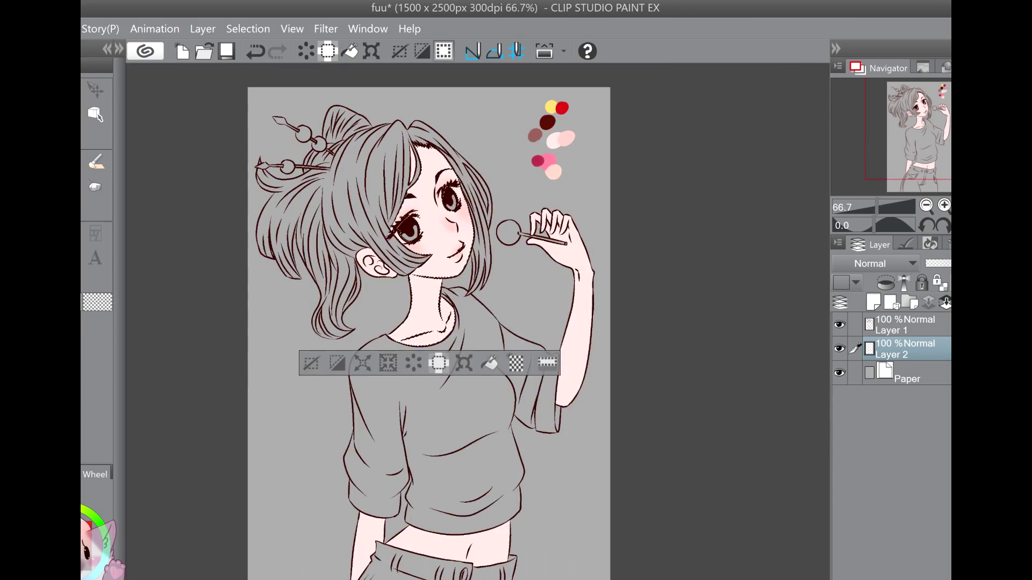
Step: Airbrush light pink shading on the upper eyelid and inside the ear, and clear the selection
{"action": "scroll", "coordinate": [445, 197], "scroll_direction": "up", "scroll_amount": 3}
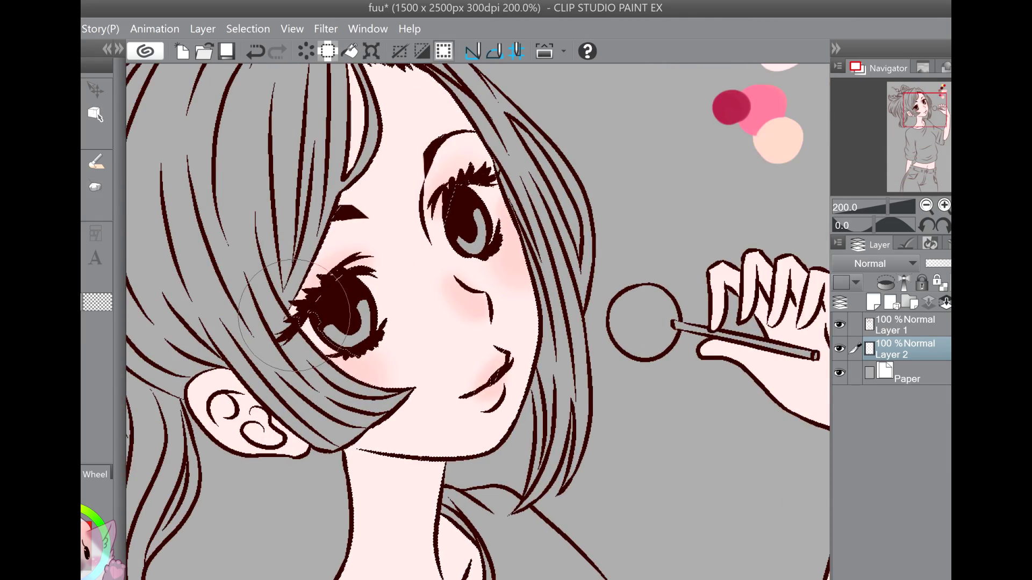
{"action": "left_click_drag", "start_coordinate": [446, 197], "coordinate": [471, 165]}
{"action": "left_click", "coordinate": [237, 346]}
{"action": "mouse_move", "coordinate": [213, 371]}
{"action": "left_mouse_down"}
{"action": "mouse_move", "coordinate": [234, 350]}
{"action": "mouse_move", "coordinate": [225, 368]}
{"action": "left_mouse_up"}
{"action": "key", "text": "ctrl+d"}
Step: Try spreading the soft pink blush across the nose bridge and the area between the eyes
{"action": "left_click_drag", "start_coordinate": [622, 113], "coordinate": [612, 129]}
{"action": "scroll", "coordinate": [511, 232], "scroll_direction": "down", "scroll_amount": 3}
{"action": "left_click", "coordinate": [255, 51]}
{"action": "scroll", "coordinate": [500, 268], "scroll_direction": "up", "scroll_amount": 1}
{"action": "scroll", "coordinate": [410, 403], "scroll_direction": "up", "scroll_amount": 2}
{"action": "key", "text": "ctrl+d"}
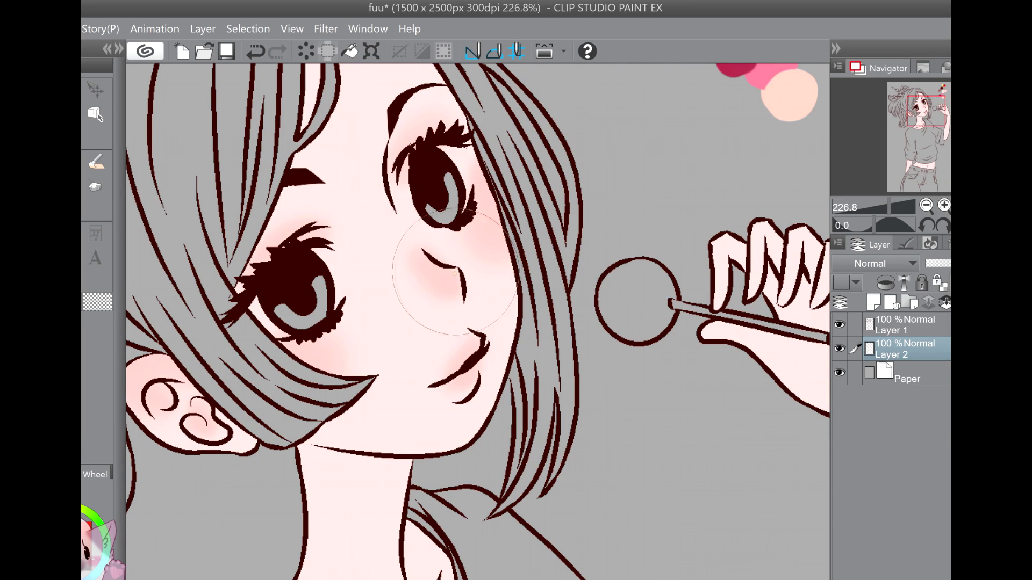
{"action": "left_click_drag", "start_coordinate": [405, 173], "coordinate": [420, 226]}
{"action": "scroll", "coordinate": [530, 276], "scroll_direction": "down", "scroll_amount": 1}
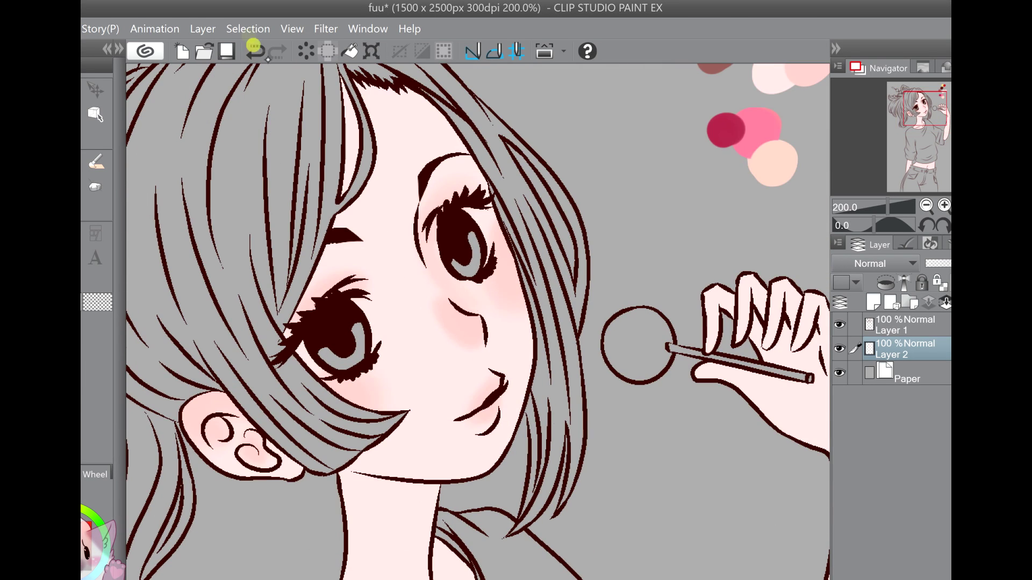
{"action": "left_click", "coordinate": [255, 51]}
{"action": "left_click", "coordinate": [255, 51]}
{"action": "left_click_drag", "start_coordinate": [377, 356], "coordinate": [487, 279]}
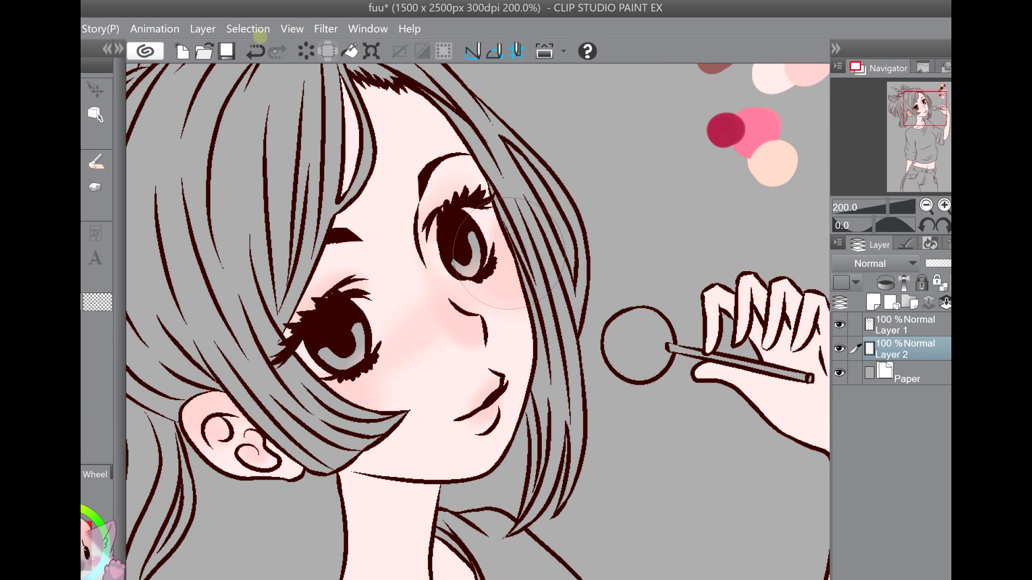
{"action": "left_click", "coordinate": [257, 49]}
Step: Try adding a soft blush stroke on the forehead beside the inner eyebrow
{"action": "scroll", "coordinate": [497, 291], "scroll_direction": "down", "scroll_amount": 4}
{"action": "scroll", "coordinate": [502, 295], "scroll_direction": "up", "scroll_amount": 6}
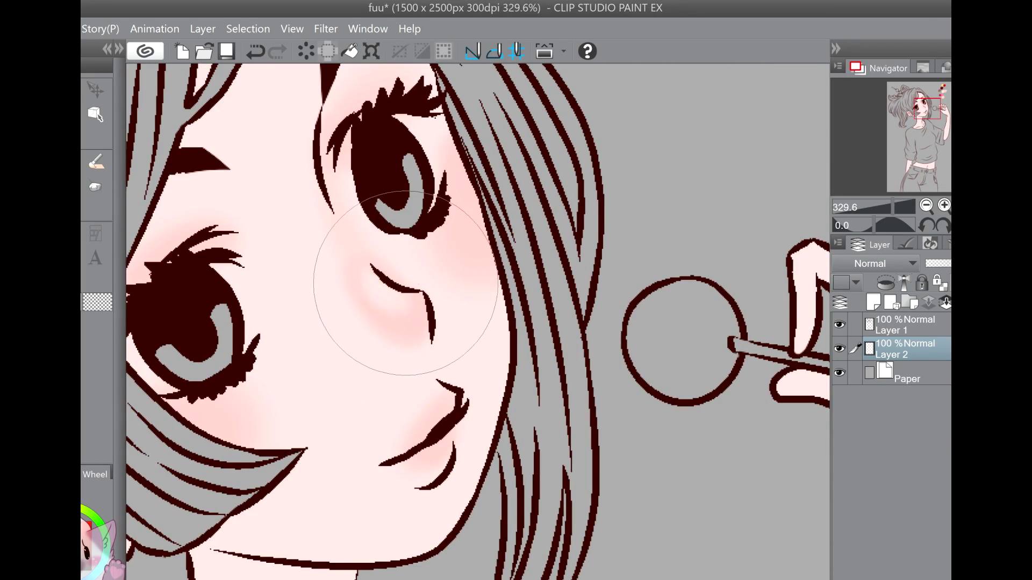
{"action": "scroll", "coordinate": [406, 283], "scroll_direction": "down", "scroll_amount": 2}
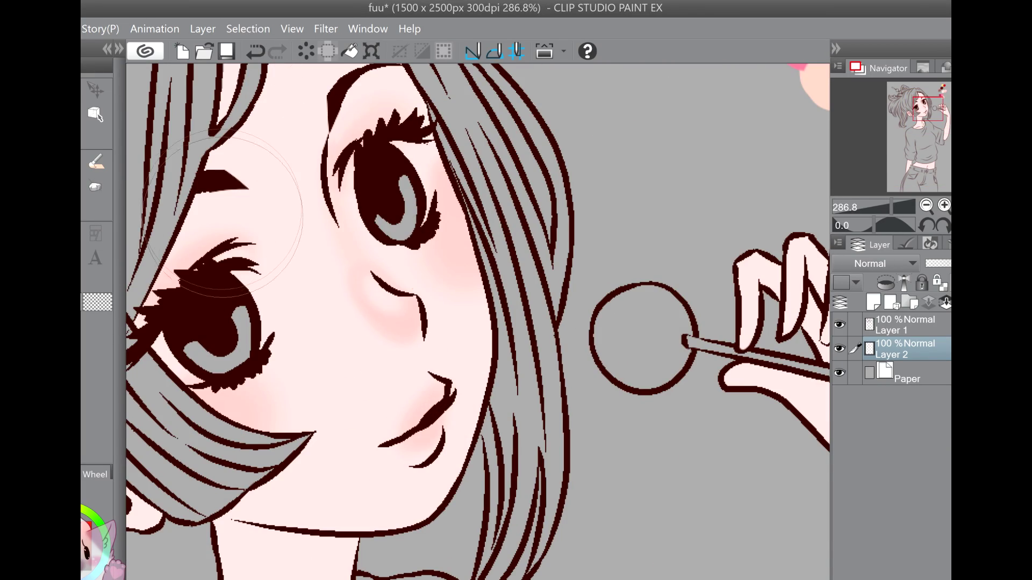
{"action": "left_click_drag", "start_coordinate": [266, 183], "coordinate": [319, 185]}
{"action": "left_click", "coordinate": [255, 49]}
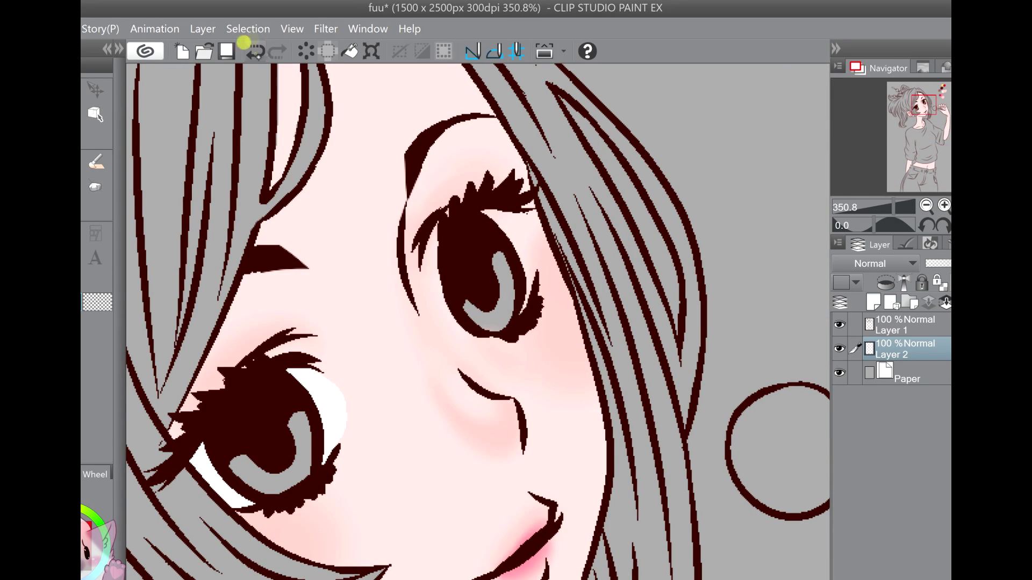
Step: Paint the white of the eye nearest the raised hand, undoing the unsatisfactory strokes
{"action": "left_click", "coordinate": [246, 45]}
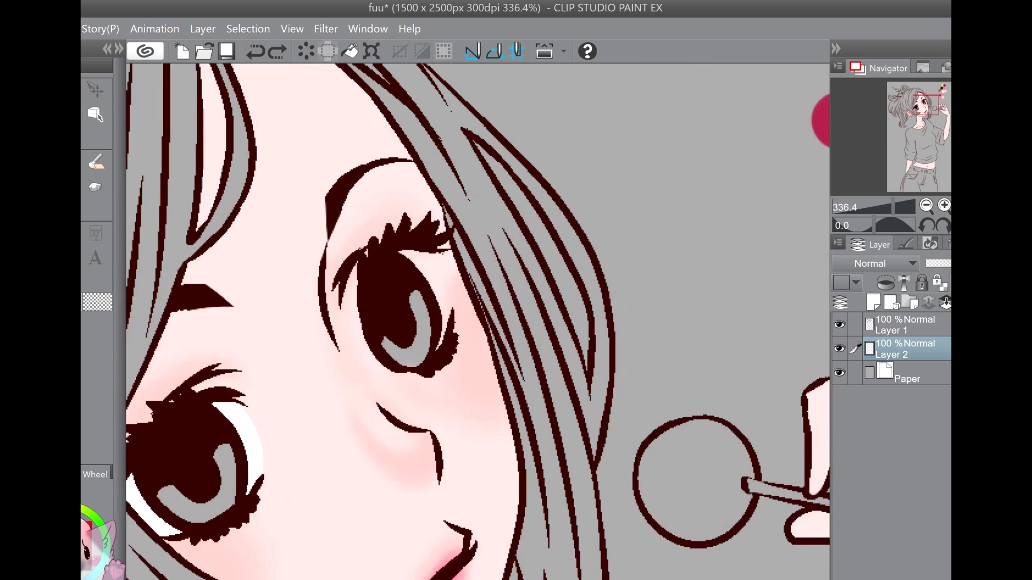
{"action": "left_click_drag", "start_coordinate": [444, 359], "coordinate": [451, 310]}
{"action": "left_click_drag", "start_coordinate": [433, 241], "coordinate": [404, 239]}
{"action": "left_click", "coordinate": [251, 49]}
{"action": "left_click", "coordinate": [250, 49]}
{"action": "left_click", "coordinate": [251, 48]}
{"action": "left_click_drag", "start_coordinate": [454, 309], "coordinate": [437, 251]}
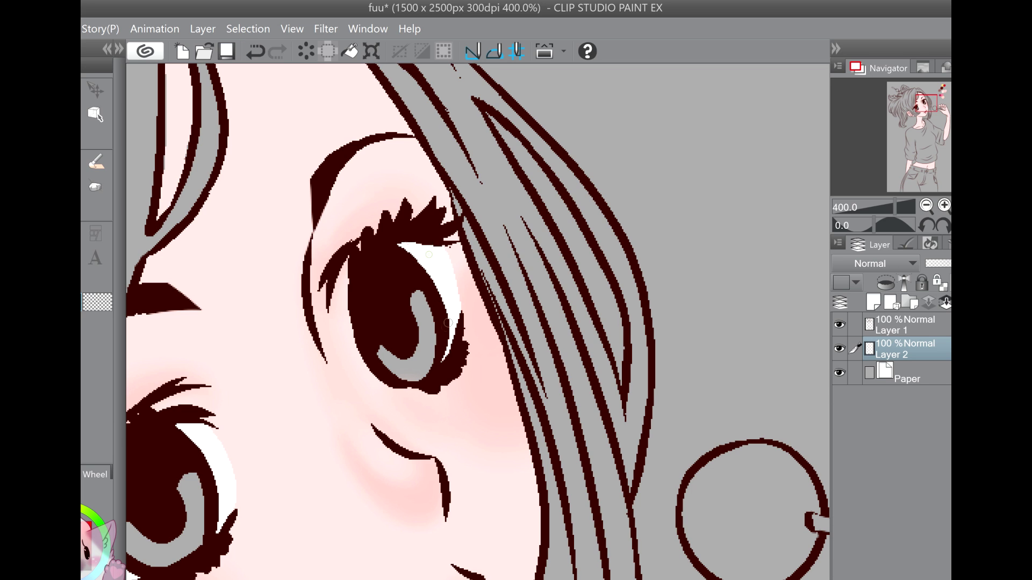
{"action": "scroll", "coordinate": [410, 269], "scroll_direction": "down", "scroll_amount": 4}
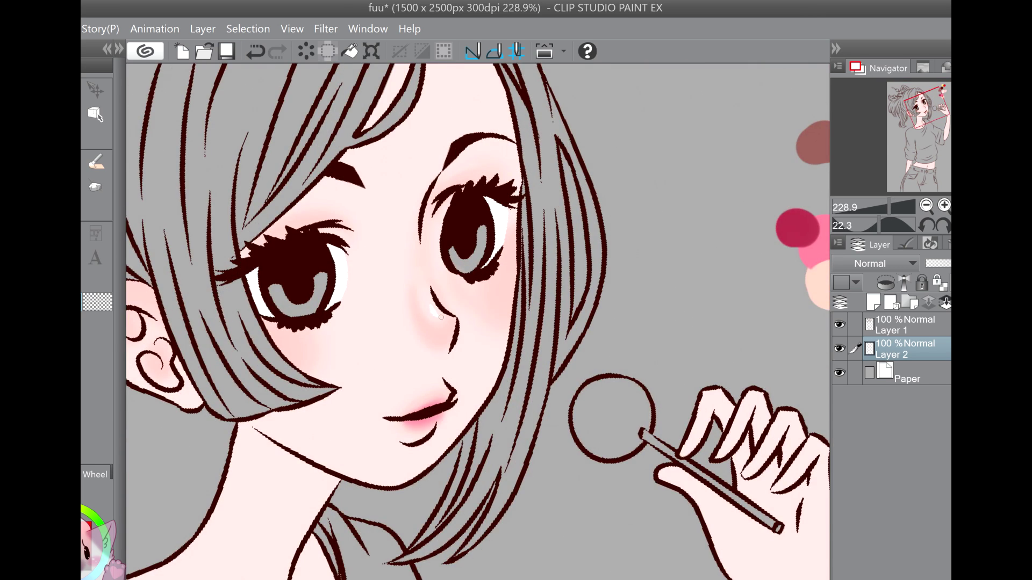
Step: Paint small white highlights on the nose and the lower lip, undoing stray strokes
{"action": "left_click", "coordinate": [254, 51]}
{"action": "scroll", "coordinate": [437, 312], "scroll_direction": "up", "scroll_amount": 4}
{"action": "mouse_move", "coordinate": [439, 343]}
{"action": "left_mouse_down"}
{"action": "mouse_move", "coordinate": [452, 348]}
{"action": "mouse_move", "coordinate": [454, 322]}
{"action": "left_mouse_up"}
{"action": "scroll", "coordinate": [445, 322], "scroll_direction": "down", "scroll_amount": 4}
{"action": "left_click", "coordinate": [258, 50]}
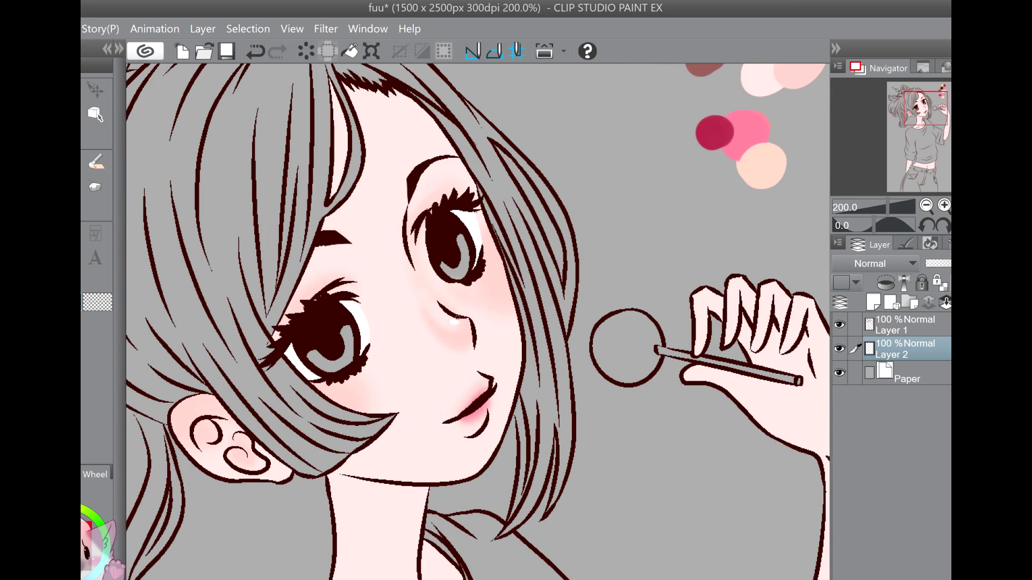
{"action": "scroll", "coordinate": [430, 333], "scroll_direction": "up", "scroll_amount": 3}
{"action": "left_click", "coordinate": [255, 51]}
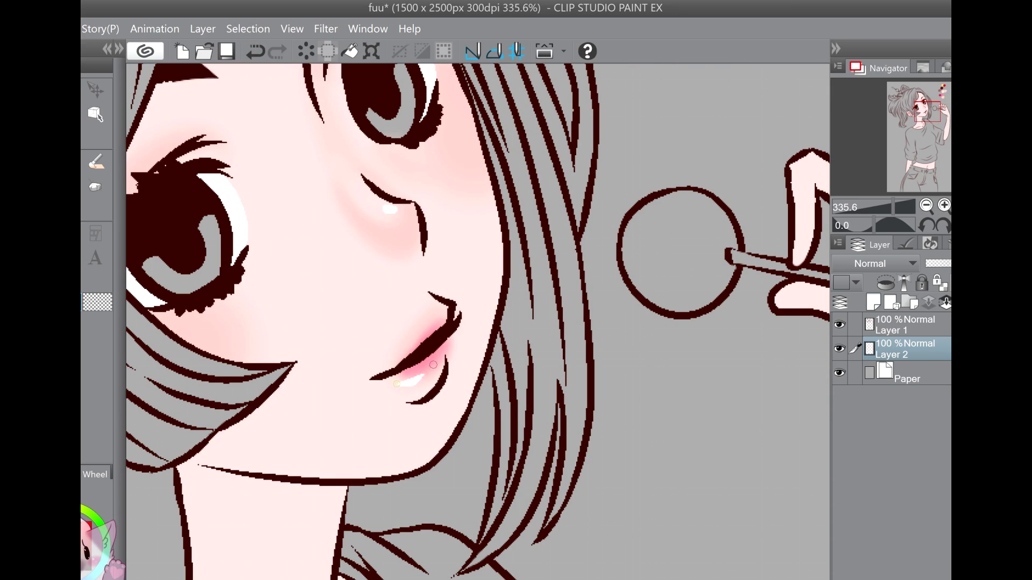
Step: Examine the blush and white highlights on the face both close up and in the whole drawing
{"action": "key", "text": "ctrl+alt+0"}
{"action": "scroll", "coordinate": [425, 322], "scroll_direction": "up", "scroll_amount": 3}
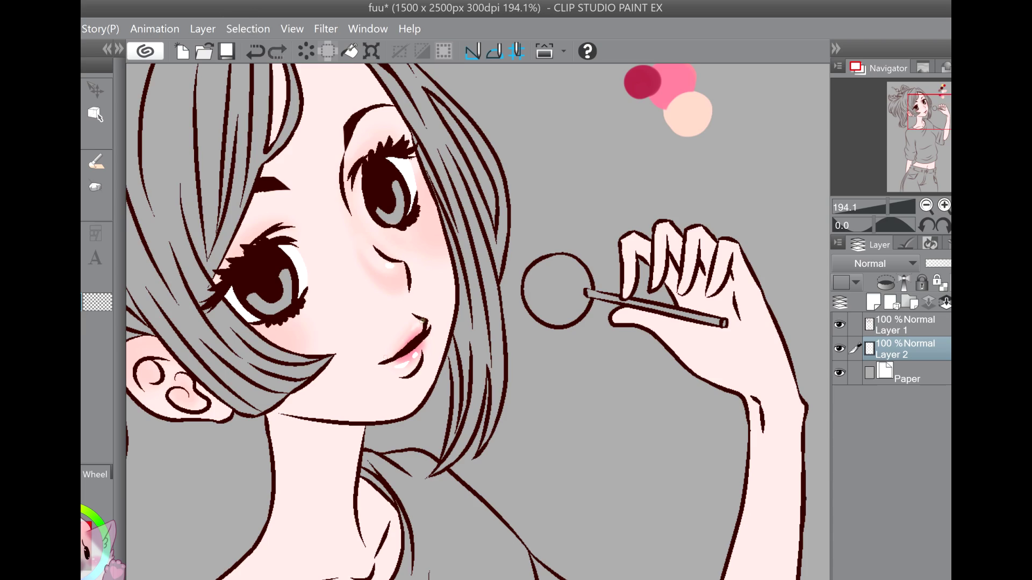
{"action": "key", "text": "ctrl+alt+0"}
{"action": "scroll", "coordinate": [456, 237], "scroll_direction": "up", "scroll_amount": 5}
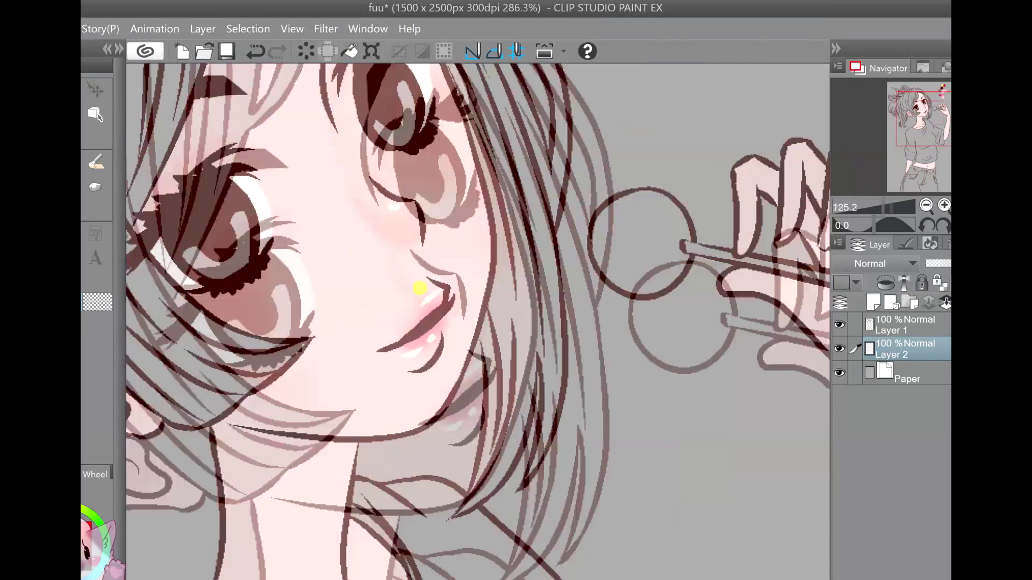
{"action": "key", "text": "ctrl+alt+0"}
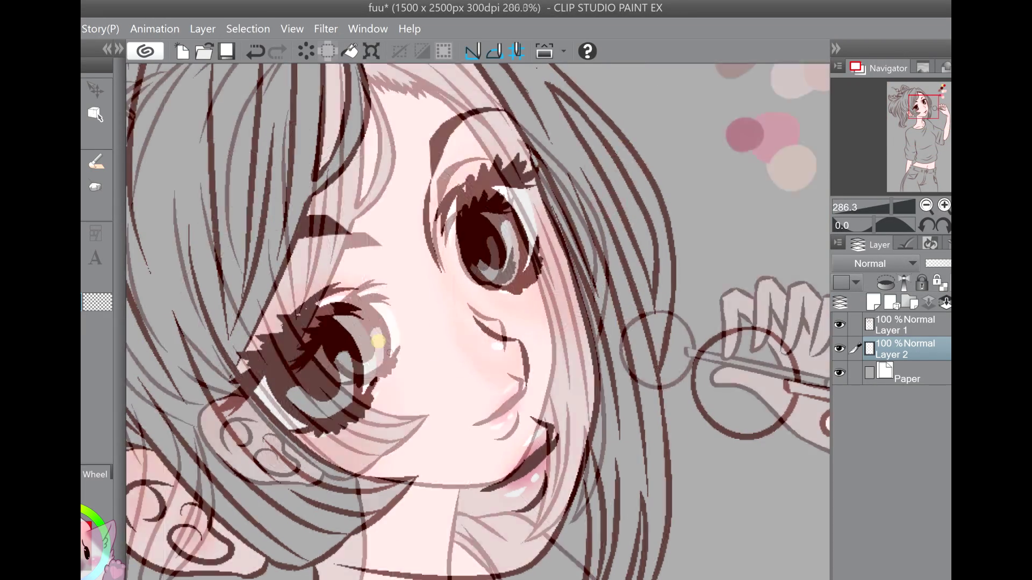
{"action": "left_click", "coordinate": [276, 51]}
{"action": "scroll", "coordinate": [407, 263], "scroll_direction": "up", "scroll_amount": 4}
{"action": "scroll", "coordinate": [479, 323], "scroll_direction": "down", "scroll_amount": 2}
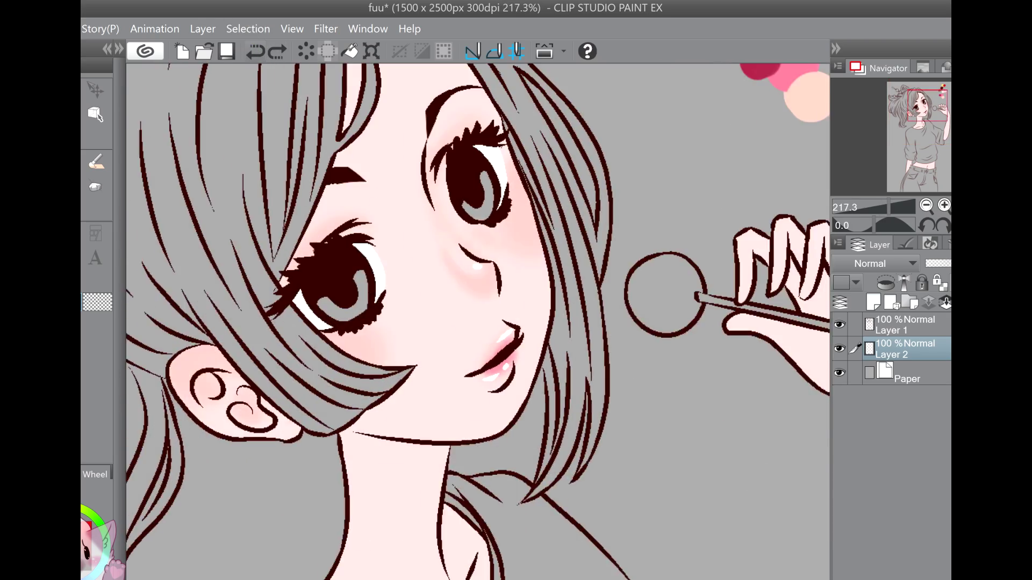
{"action": "scroll", "coordinate": [479, 322], "scroll_direction": "down", "scroll_amount": 4}
{"action": "scroll", "coordinate": [194, 400], "scroll_direction": "up", "scroll_amount": 4}
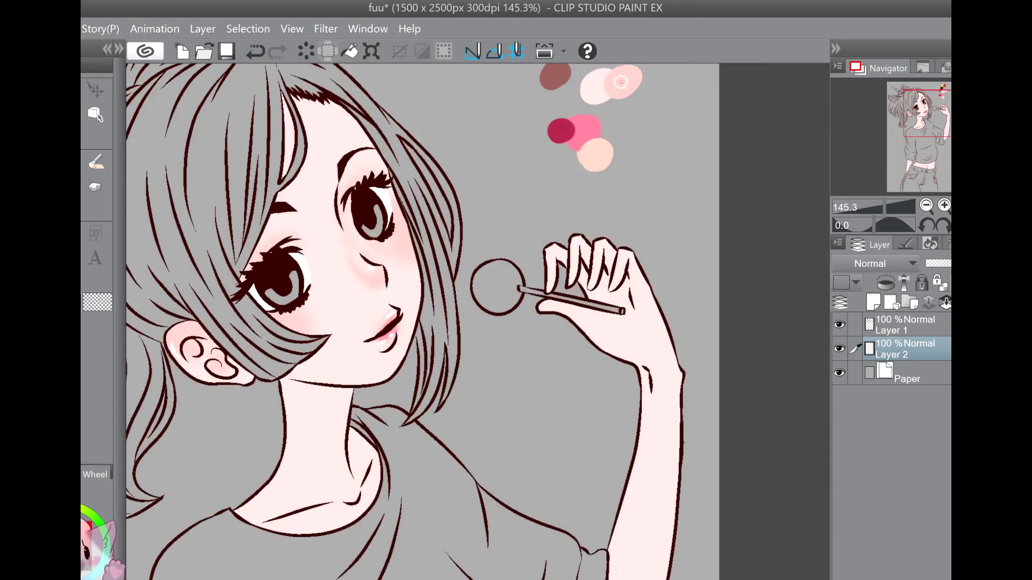
Step: Select the neck area and airbrush soft pink shading below the chin
{"action": "left_click_drag", "start_coordinate": [322, 474], "coordinate": [369, 325]}
{"action": "left_click", "coordinate": [369, 325]}
{"action": "mouse_move", "coordinate": [317, 366]}
{"action": "left_mouse_down"}
{"action": "mouse_move", "coordinate": [395, 350]}
{"action": "mouse_move", "coordinate": [418, 321]}
{"action": "left_mouse_up"}
{"action": "left_click_drag", "start_coordinate": [276, 350], "coordinate": [414, 347]}
{"action": "left_click", "coordinate": [256, 51]}
{"action": "mouse_move", "coordinate": [329, 236]}
{"action": "left_mouse_down"}
{"action": "mouse_move", "coordinate": [344, 266]}
{"action": "mouse_move", "coordinate": [414, 302]}
{"action": "mouse_move", "coordinate": [412, 312]}
{"action": "left_mouse_up"}
Step: Select the raised arm and airbrush soft pink shading along the hand and forearm
{"action": "scroll", "coordinate": [428, 280], "scroll_direction": "down", "scroll_amount": 1}
{"action": "mouse_move", "coordinate": [512, 224]}
{"action": "left_mouse_down"}
{"action": "mouse_move", "coordinate": [428, 280]}
{"action": "mouse_move", "coordinate": [363, 232]}
{"action": "left_mouse_up"}
{"action": "left_click", "coordinate": [490, 306]}
{"action": "key", "text": "ctrl+z"}
{"action": "mouse_move", "coordinate": [444, 167]}
{"action": "left_mouse_down"}
{"action": "mouse_move", "coordinate": [496, 200]}
{"action": "mouse_move", "coordinate": [475, 180]}
{"action": "left_mouse_up"}
{"action": "mouse_move", "coordinate": [488, 258]}
{"action": "left_mouse_down"}
{"action": "mouse_move", "coordinate": [467, 337]}
{"action": "mouse_move", "coordinate": [487, 251]}
{"action": "left_mouse_up"}
{"action": "mouse_move", "coordinate": [481, 349]}
{"action": "left_mouse_down"}
{"action": "mouse_move", "coordinate": [498, 346]}
{"action": "mouse_move", "coordinate": [587, 180]}
{"action": "left_mouse_up"}
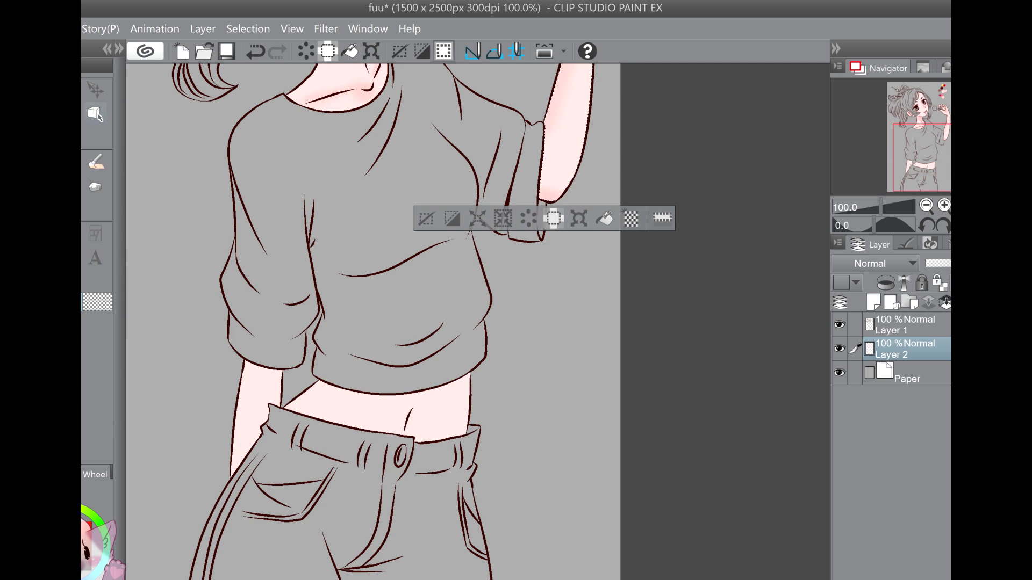
Step: Select the bare waist and airbrush soft pink shading below the shirt hem
{"action": "left_click", "coordinate": [406, 411]}
{"action": "left_click_drag", "start_coordinate": [417, 423], "coordinate": [415, 410]}
{"action": "left_click_drag", "start_coordinate": [330, 389], "coordinate": [488, 356]}
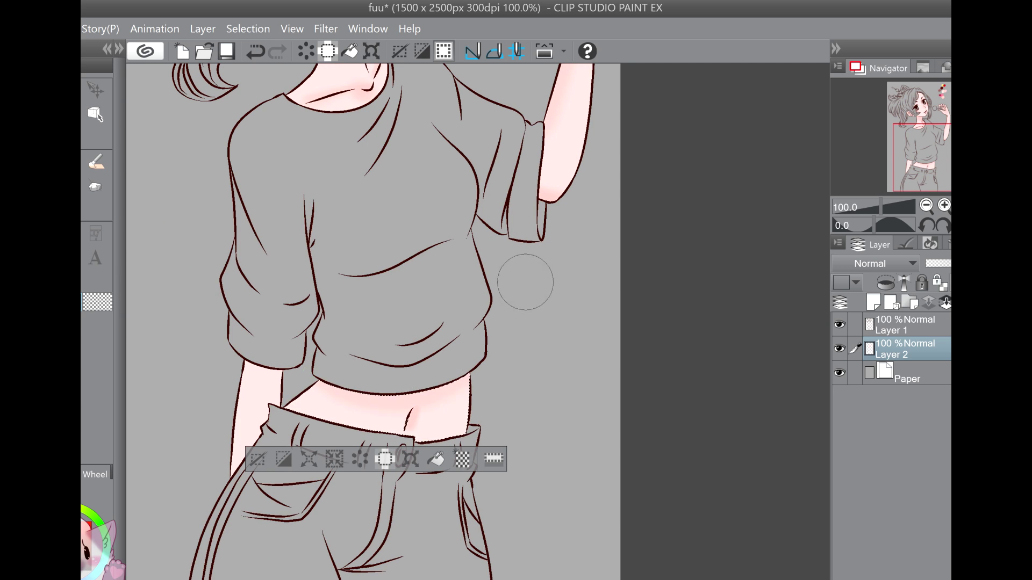
Step: Select the lowered forearm, airbrush soft pink shading below the rolled sleeve, and clear the selection
{"action": "left_click", "coordinate": [258, 401]}
{"action": "left_click_drag", "start_coordinate": [284, 372], "coordinate": [212, 325]}
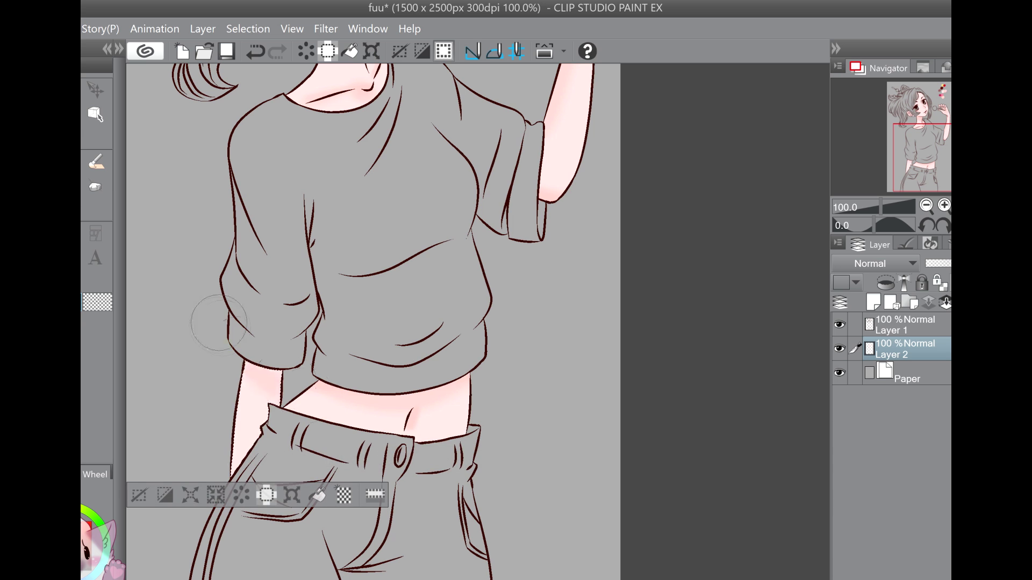
{"action": "key", "text": "ctrl+d"}
{"action": "left_click", "coordinate": [926, 206]}
{"action": "left_click", "coordinate": [926, 205]}
{"action": "scroll", "coordinate": [929, 191], "scroll_direction": "up", "scroll_amount": 1}
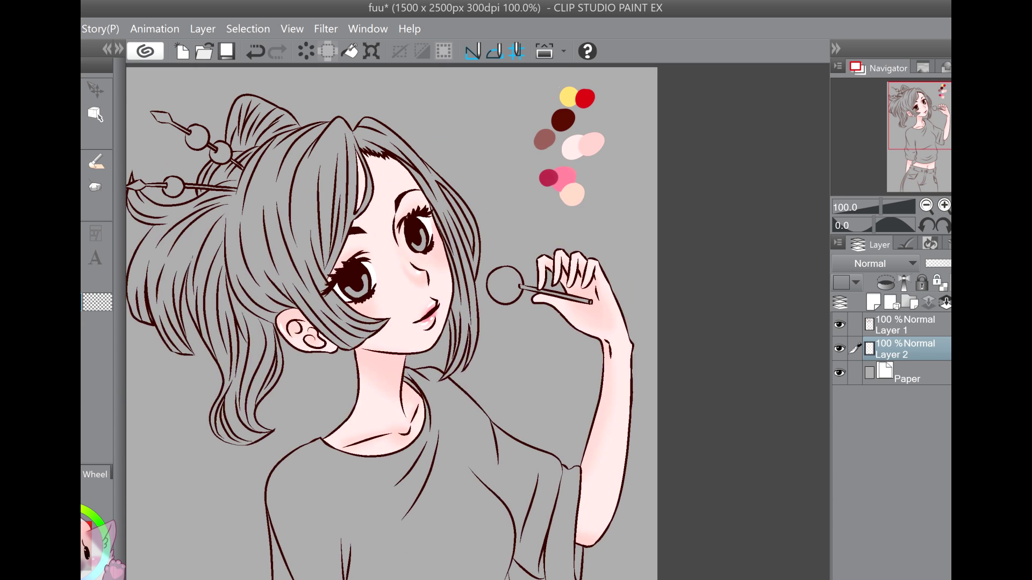
Step: Add a new raster layer directly above the Paper layer
{"action": "left_click", "coordinate": [913, 372]}
{"action": "left_click", "coordinate": [874, 302]}
{"action": "left_click", "coordinate": [944, 205]}
{"action": "left_click", "coordinate": [944, 205]}
{"action": "left_click_drag", "start_coordinate": [932, 115], "coordinate": [922, 112]}
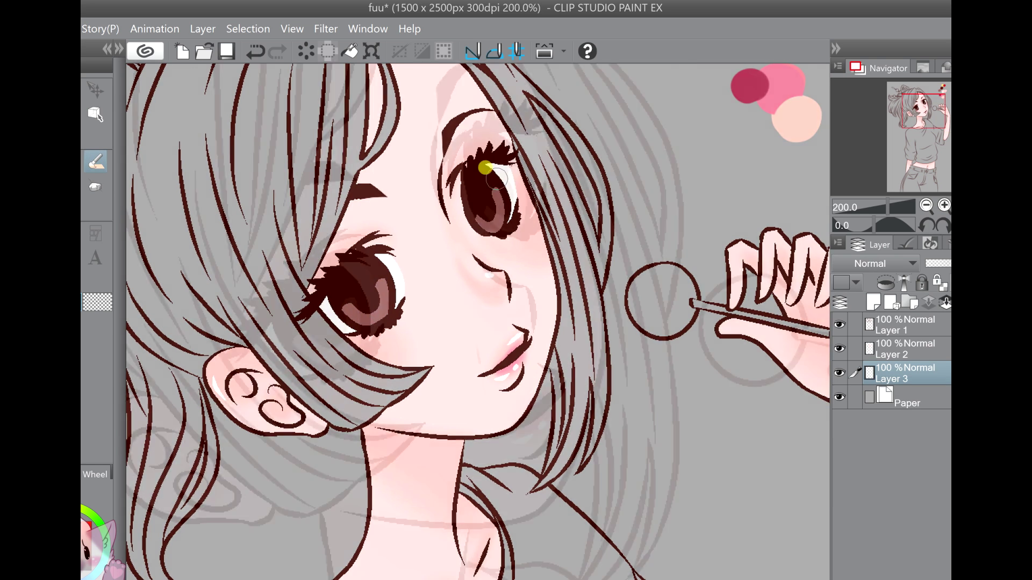
Step: Dot pale sparkles along the lower crescents of both irises and paint white highlights in the eyes on the top line art layer
{"action": "scroll", "coordinate": [500, 194], "scroll_direction": "up", "scroll_amount": 3}
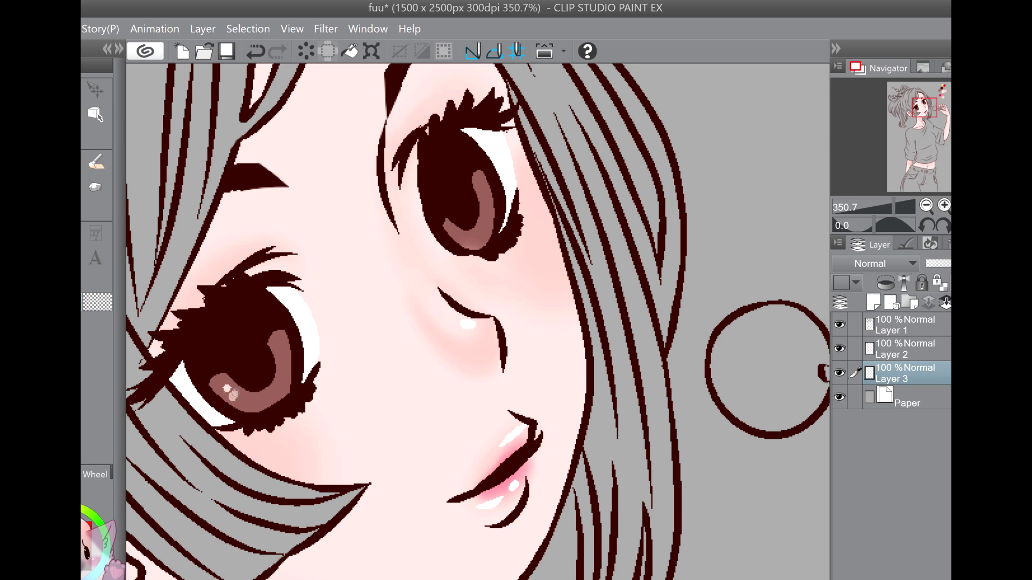
{"action": "left_click", "coordinate": [253, 51]}
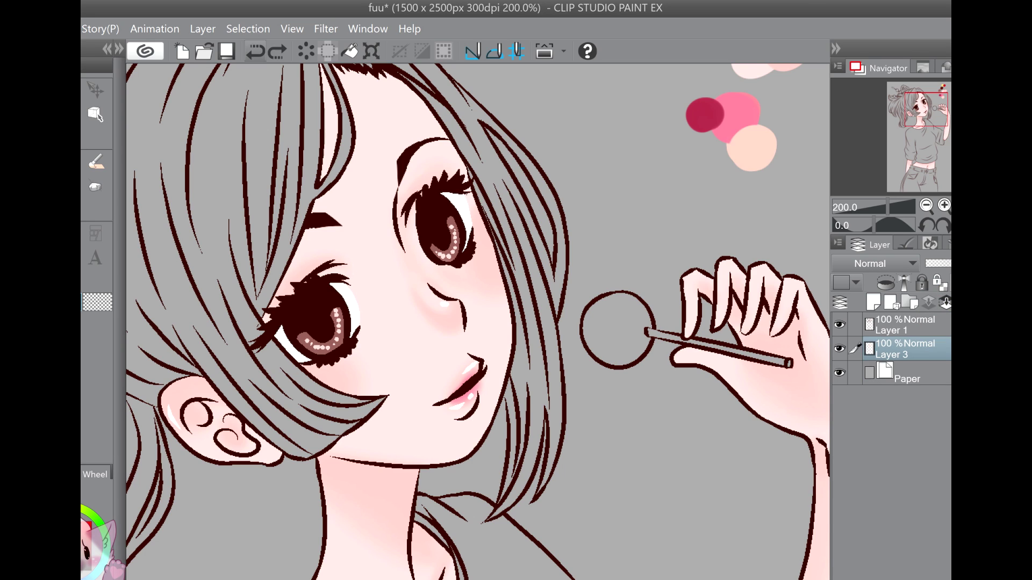
{"action": "left_click", "coordinate": [906, 326]}
{"action": "left_click_drag", "start_coordinate": [292, 322], "coordinate": [299, 323]}
{"action": "scroll", "coordinate": [431, 289], "scroll_direction": "up", "scroll_amount": 2}
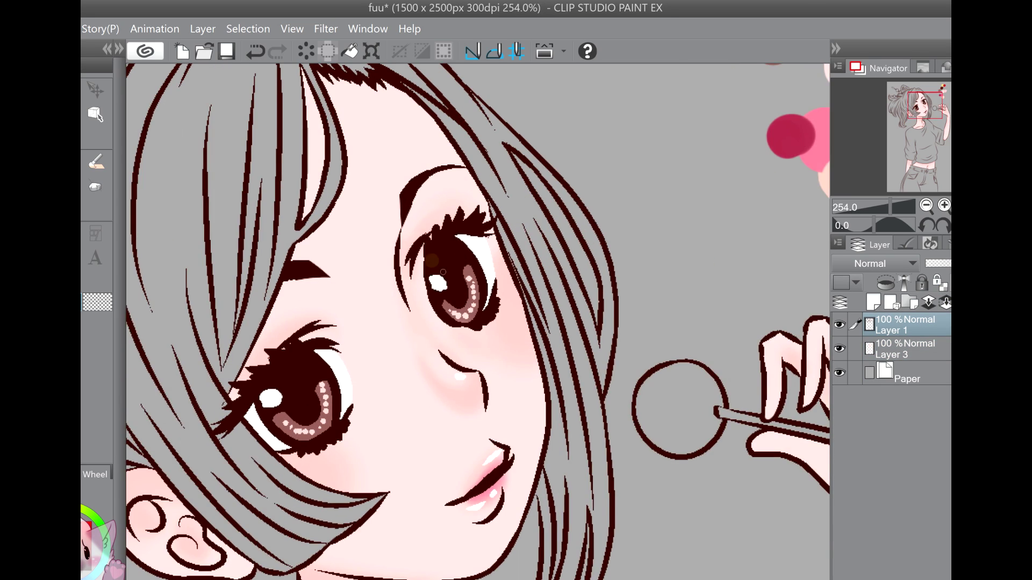
{"action": "left_click_drag", "start_coordinate": [443, 272], "coordinate": [510, 284]}
{"action": "mouse_move", "coordinate": [372, 356]}
{"action": "left_mouse_down"}
{"action": "mouse_move", "coordinate": [260, 466]}
{"action": "mouse_move", "coordinate": [340, 408]}
{"action": "left_mouse_up"}
{"action": "left_click_drag", "start_coordinate": [245, 459], "coordinate": [275, 458]}
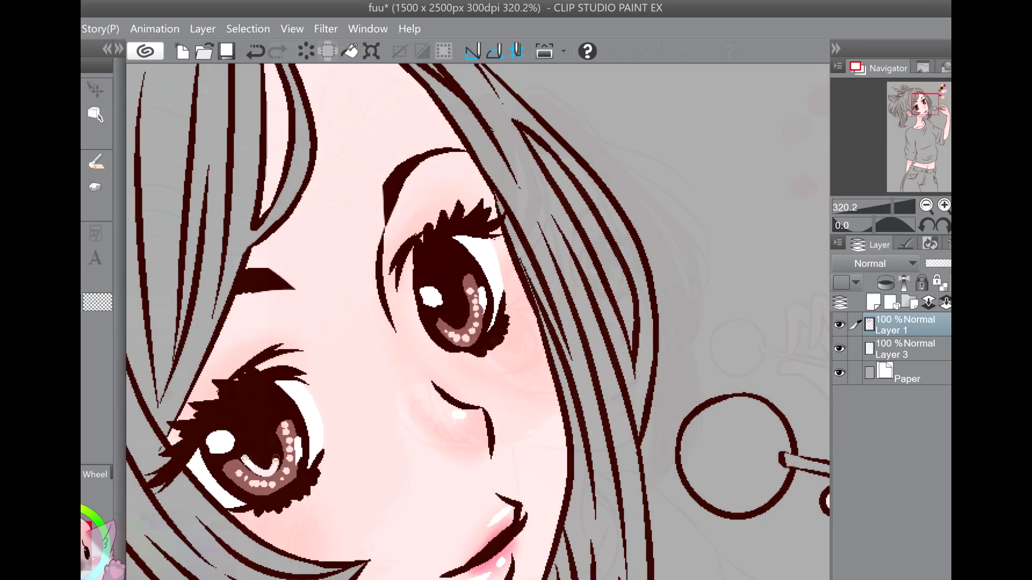
Step: Undo the last three strokes and repaint the fine light accents in both eyes
{"action": "left_click_drag", "start_coordinate": [427, 215], "coordinate": [645, 226]}
{"action": "key", "text": "ctrl+z"}
{"action": "key", "text": "ctrl+z"}
{"action": "key", "text": "ctrl+z"}
{"action": "mouse_move", "coordinate": [256, 383]}
{"action": "left_mouse_down"}
{"action": "mouse_move", "coordinate": [290, 368]}
{"action": "mouse_move", "coordinate": [292, 377]}
{"action": "left_mouse_up"}
{"action": "mouse_move", "coordinate": [448, 241]}
{"action": "left_mouse_down"}
{"action": "mouse_move", "coordinate": [480, 228]}
{"action": "mouse_move", "coordinate": [258, 226]}
{"action": "left_mouse_up"}
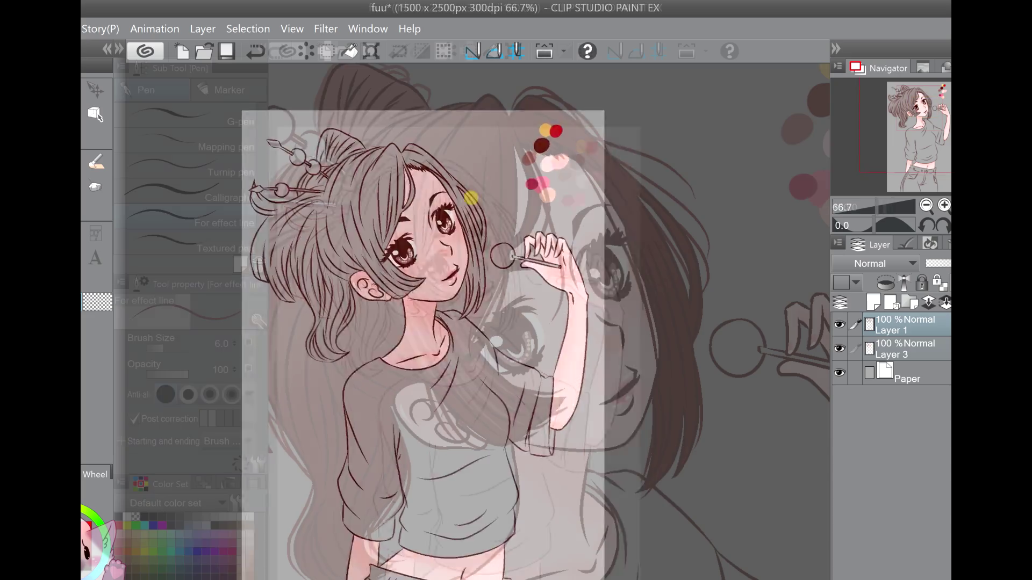
Step: Colour the hair reddish brown on the layer below the line art and shade it with darker strands
{"action": "left_click_drag", "start_coordinate": [426, 226], "coordinate": [495, 227]}
{"action": "left_click_drag", "start_coordinate": [520, 295], "coordinate": [456, 290]}
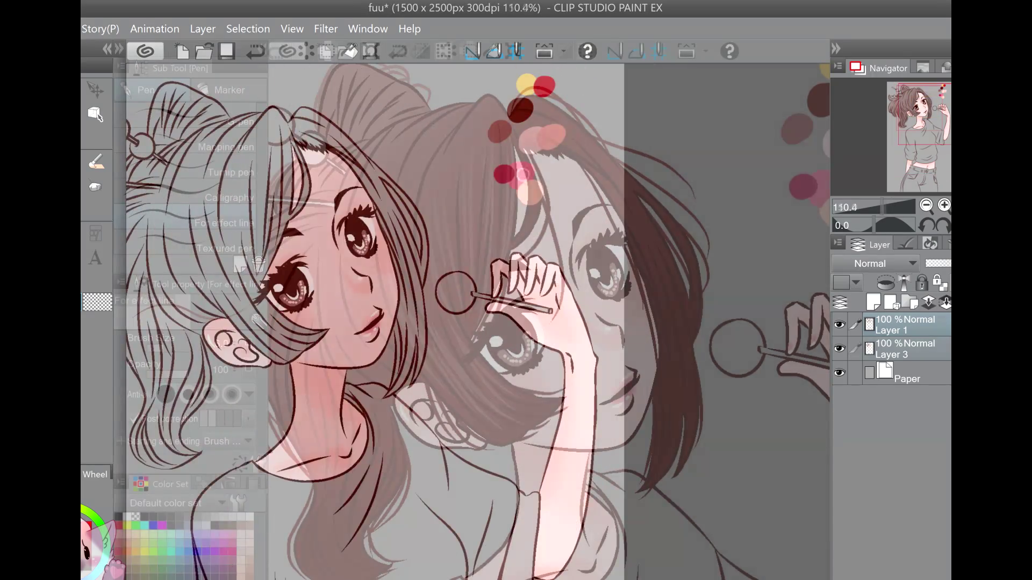
{"action": "left_click_drag", "start_coordinate": [456, 235], "coordinate": [521, 235]}
{"action": "left_click_drag", "start_coordinate": [522, 235], "coordinate": [597, 235]}
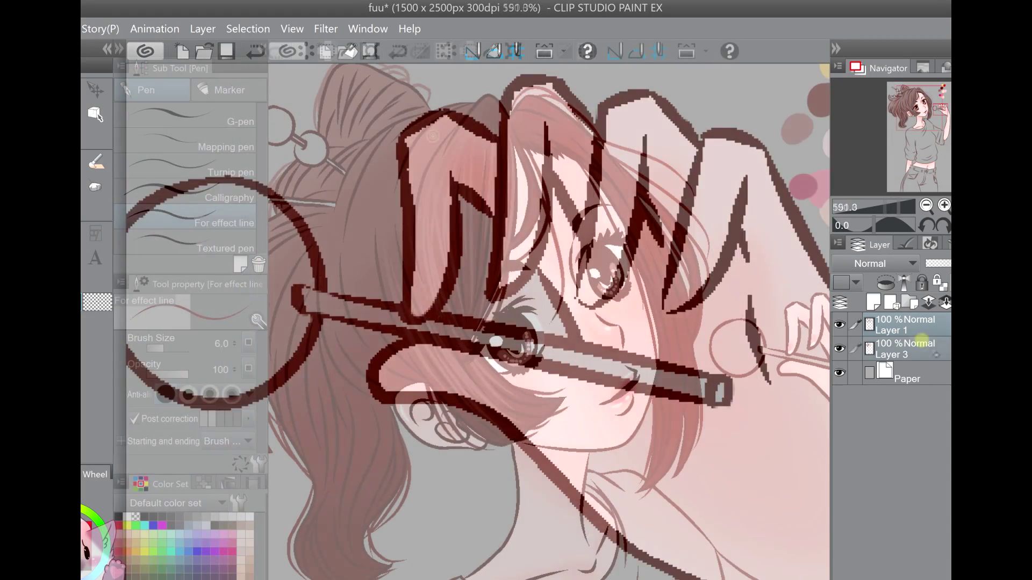
{"action": "left_click", "coordinate": [922, 342]}
{"action": "left_click_drag", "start_coordinate": [493, 254], "coordinate": [543, 255]}
{"action": "left_click_drag", "start_coordinate": [411, 263], "coordinate": [383, 336]}
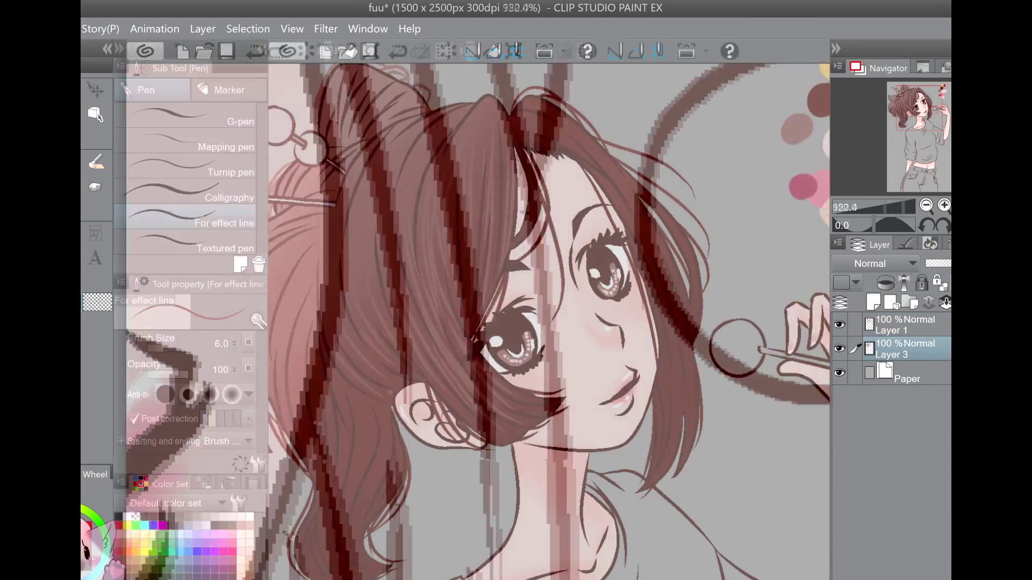
{"action": "mouse_move", "coordinate": [555, 232]}
{"action": "left_mouse_down"}
{"action": "mouse_move", "coordinate": [465, 232]}
{"action": "mouse_move", "coordinate": [599, 251]}
{"action": "left_mouse_up"}
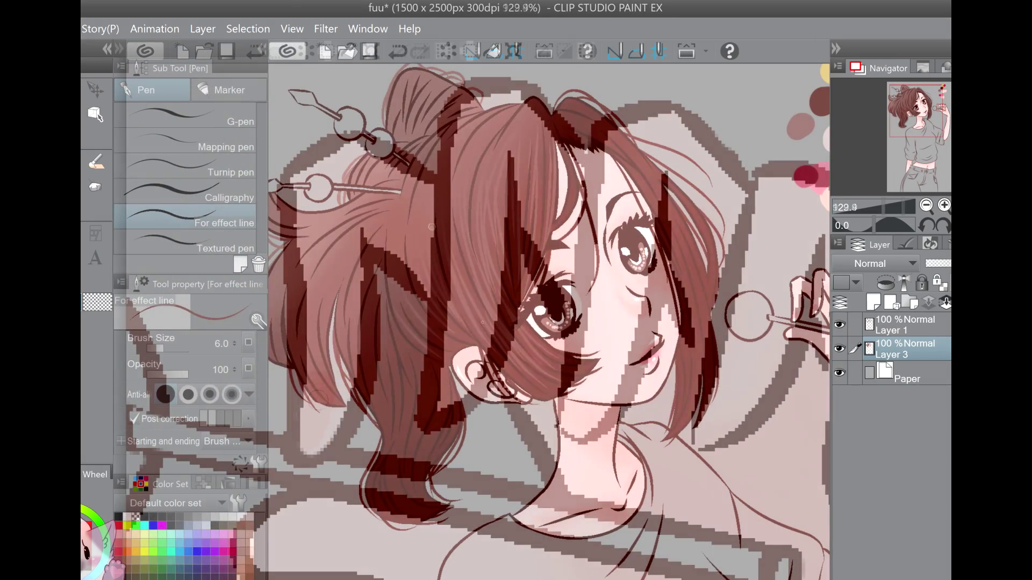
{"action": "left_click_drag", "start_coordinate": [532, 373], "coordinate": [320, 409]}
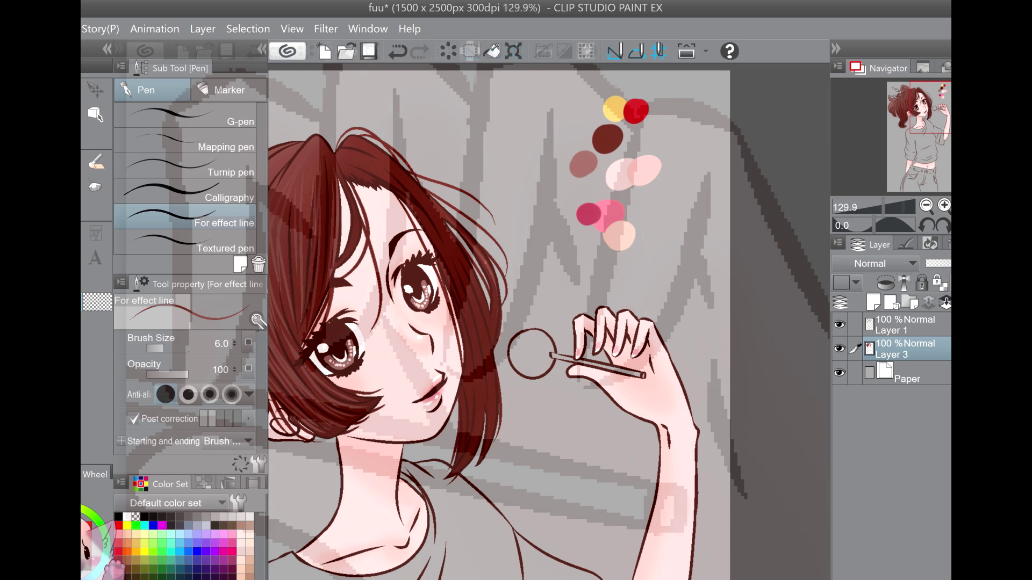
Step: Draw reddish strands along the lock beside the face and over the crown with the size 6 For effect line pen
{"action": "mouse_move", "coordinate": [431, 226]}
{"action": "left_mouse_down"}
{"action": "mouse_move", "coordinate": [482, 334]}
{"action": "mouse_move", "coordinate": [465, 274]}
{"action": "left_mouse_up"}
{"action": "mouse_move", "coordinate": [464, 306]}
{"action": "left_mouse_down"}
{"action": "mouse_move", "coordinate": [480, 429]}
{"action": "mouse_move", "coordinate": [490, 414]}
{"action": "left_mouse_up"}
{"action": "left_click_drag", "start_coordinate": [482, 341], "coordinate": [492, 414]}
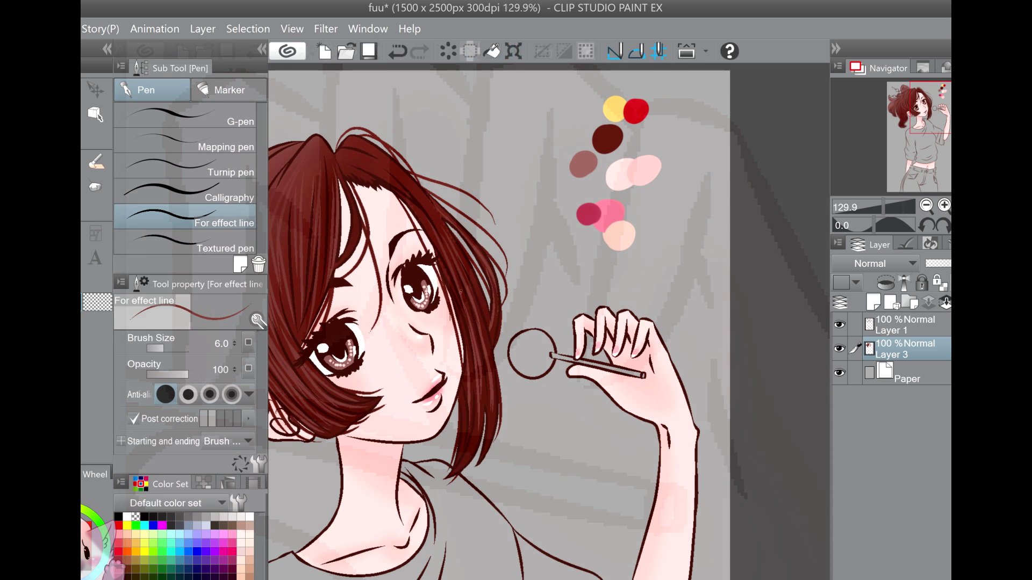
{"action": "left_click_drag", "start_coordinate": [341, 160], "coordinate": [368, 151]}
{"action": "left_click_drag", "start_coordinate": [348, 150], "coordinate": [376, 135]}
{"action": "left_click_drag", "start_coordinate": [374, 172], "coordinate": [480, 191]}
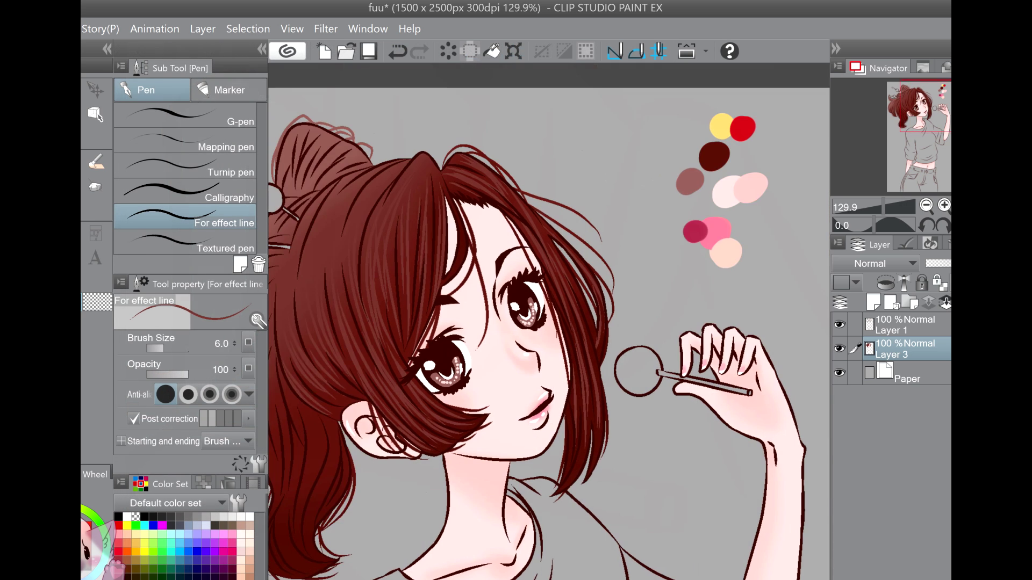
Step: Draw fine reddish strands through the wavy ponytail and the hair behind the ear
{"action": "left_click_drag", "start_coordinate": [395, 193], "coordinate": [532, 110]}
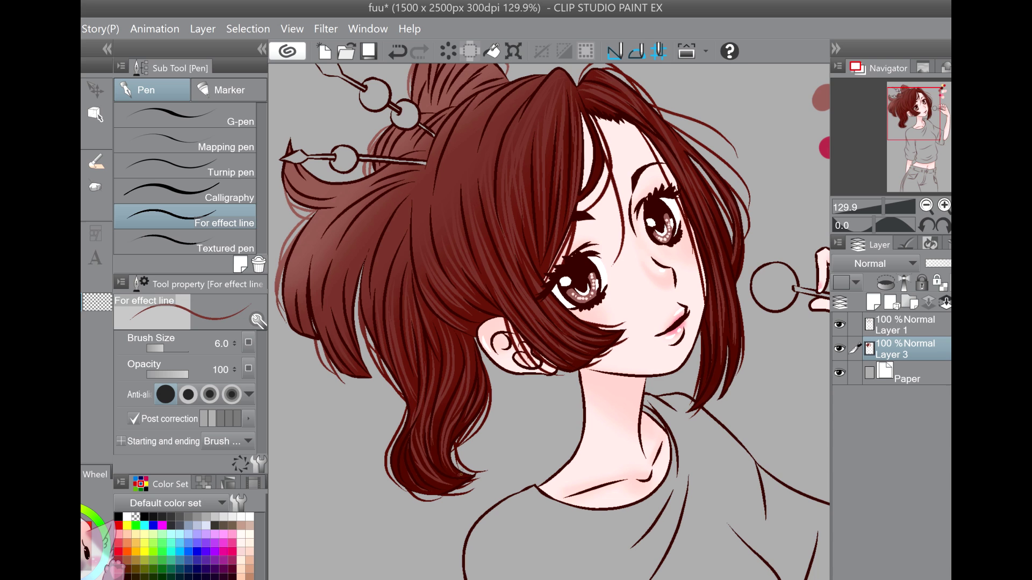
{"action": "left_click_drag", "start_coordinate": [710, 299], "coordinate": [516, 311]}
{"action": "left_click_drag", "start_coordinate": [525, 352], "coordinate": [509, 396]}
{"action": "scroll", "coordinate": [526, 272], "scroll_direction": "down", "scroll_amount": 4}
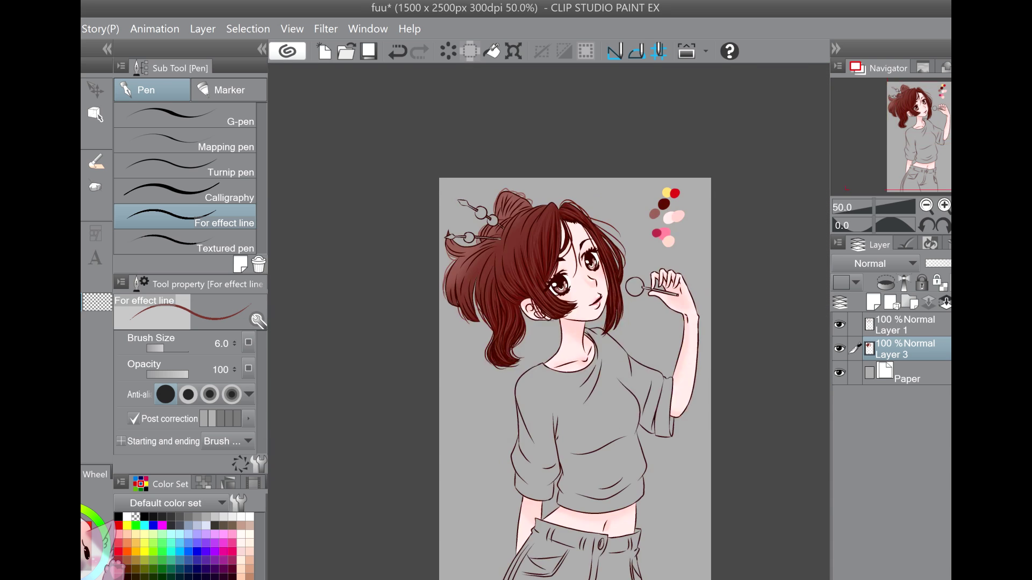
Step: Draw lighter reddish-brown strands down the fringe and through the hair above the ear
{"action": "scroll", "coordinate": [559, 247], "scroll_direction": "up", "scroll_amount": 4}
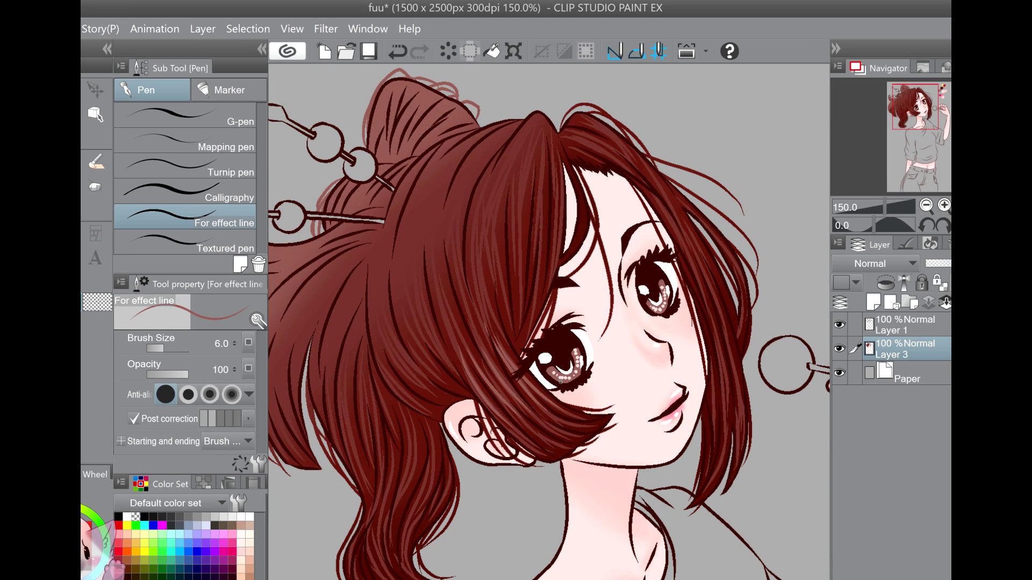
{"action": "left_click_drag", "start_coordinate": [545, 146], "coordinate": [541, 241]}
{"action": "left_click_drag", "start_coordinate": [529, 123], "coordinate": [497, 283]}
{"action": "left_click_drag", "start_coordinate": [487, 182], "coordinate": [479, 346]}
{"action": "left_click_drag", "start_coordinate": [519, 214], "coordinate": [518, 290]}
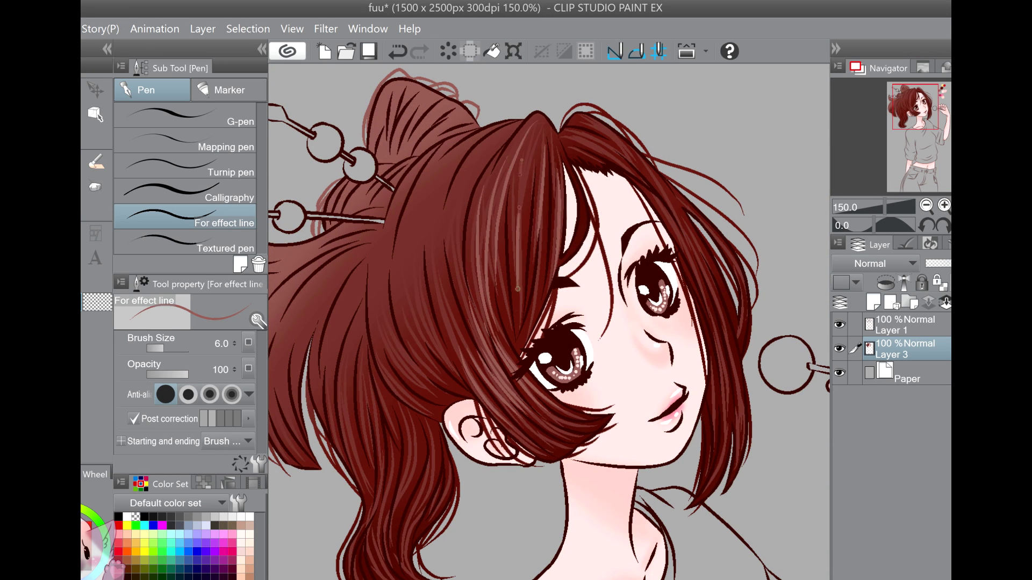
{"action": "left_click_drag", "start_coordinate": [543, 201], "coordinate": [529, 292]}
{"action": "left_click_drag", "start_coordinate": [500, 240], "coordinate": [518, 328]}
{"action": "left_click_drag", "start_coordinate": [418, 291], "coordinate": [450, 372]}
{"action": "left_click_drag", "start_coordinate": [405, 320], "coordinate": [445, 380]}
{"action": "left_click_drag", "start_coordinate": [393, 342], "coordinate": [432, 393]}
{"action": "left_click_drag", "start_coordinate": [371, 339], "coordinate": [428, 412]}
Step: Add matching lighter strands to the long lock on the far side of the face
{"action": "mouse_move", "coordinate": [688, 243]}
{"action": "left_mouse_down"}
{"action": "mouse_move", "coordinate": [562, 285]}
{"action": "mouse_move", "coordinate": [589, 348]}
{"action": "left_mouse_up"}
{"action": "left_click_drag", "start_coordinate": [563, 269], "coordinate": [591, 328]}
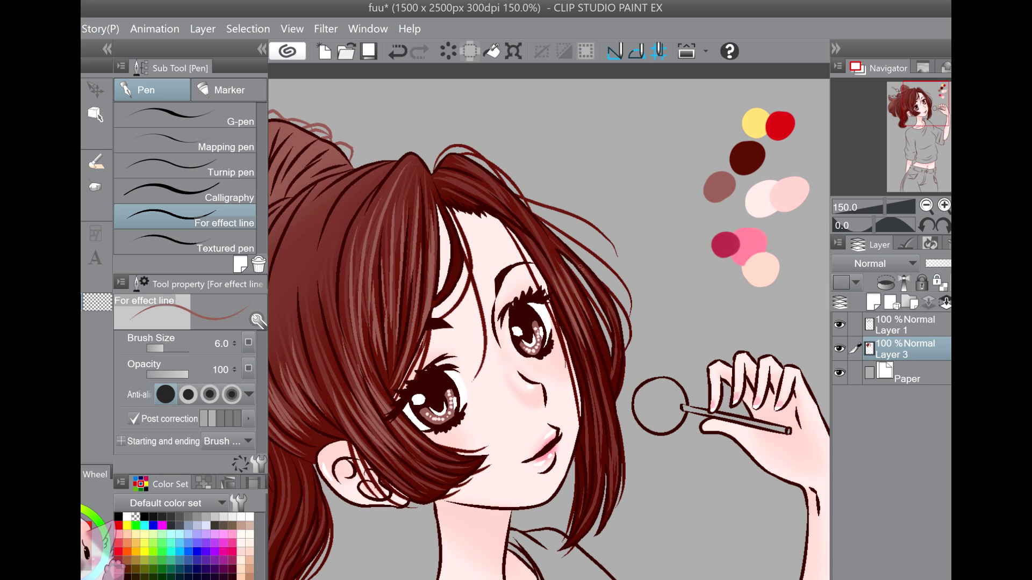
{"action": "left_click_drag", "start_coordinate": [593, 393], "coordinate": [599, 425]}
{"action": "left_click_drag", "start_coordinate": [603, 407], "coordinate": [616, 492]}
{"action": "left_click_drag", "start_coordinate": [580, 412], "coordinate": [591, 477]}
{"action": "left_click_drag", "start_coordinate": [596, 415], "coordinate": [603, 499]}
Step: Draw lighter reddish-brown strands through the upper ponytail and the tuft at the back of the head
{"action": "scroll", "coordinate": [642, 304], "scroll_direction": "down", "scroll_amount": 2}
{"action": "scroll", "coordinate": [477, 371], "scroll_direction": "up", "scroll_amount": 3}
{"action": "left_click_drag", "start_coordinate": [395, 273], "coordinate": [399, 378]}
{"action": "left_click_drag", "start_coordinate": [407, 346], "coordinate": [427, 412]}
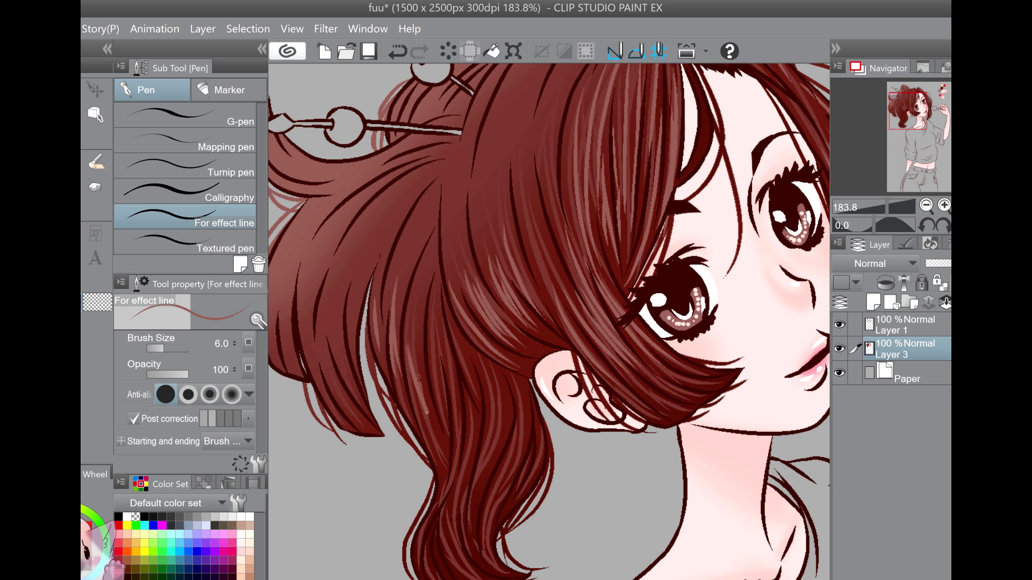
{"action": "left_click_drag", "start_coordinate": [414, 239], "coordinate": [406, 273]}
{"action": "left_click_drag", "start_coordinate": [358, 360], "coordinate": [470, 365]}
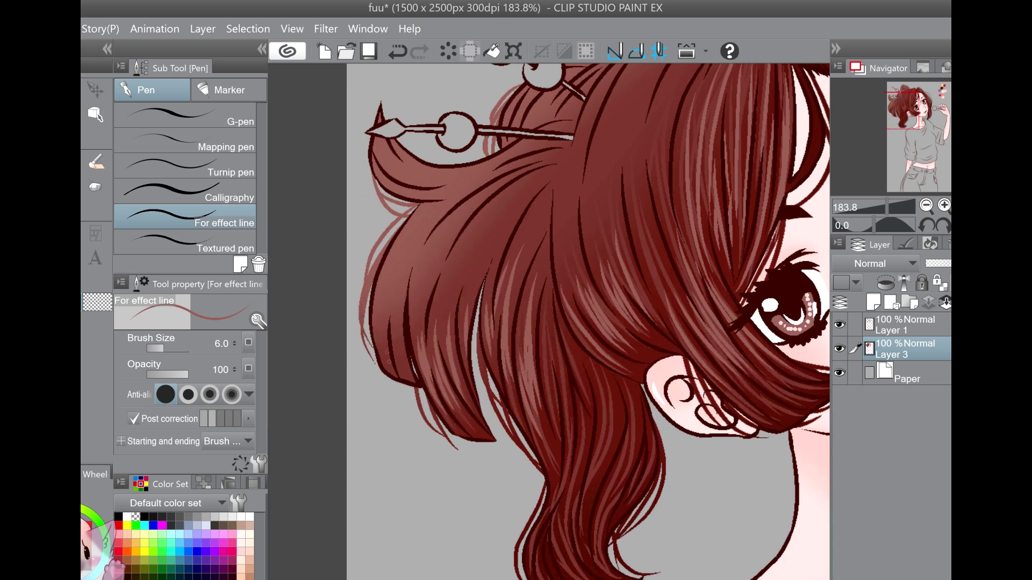
{"action": "scroll", "coordinate": [381, 310], "scroll_direction": "down", "scroll_amount": 5}
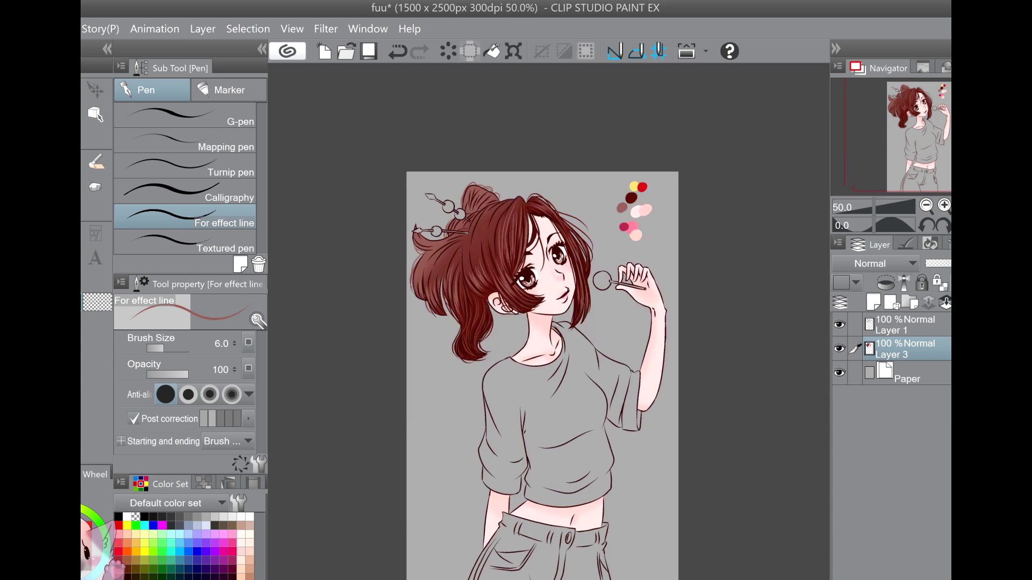
Step: Draw thin white shine strands across the hair above the ear with the For effect line pen at size 3
{"action": "scroll", "coordinate": [546, 280], "scroll_direction": "up", "scroll_amount": 5}
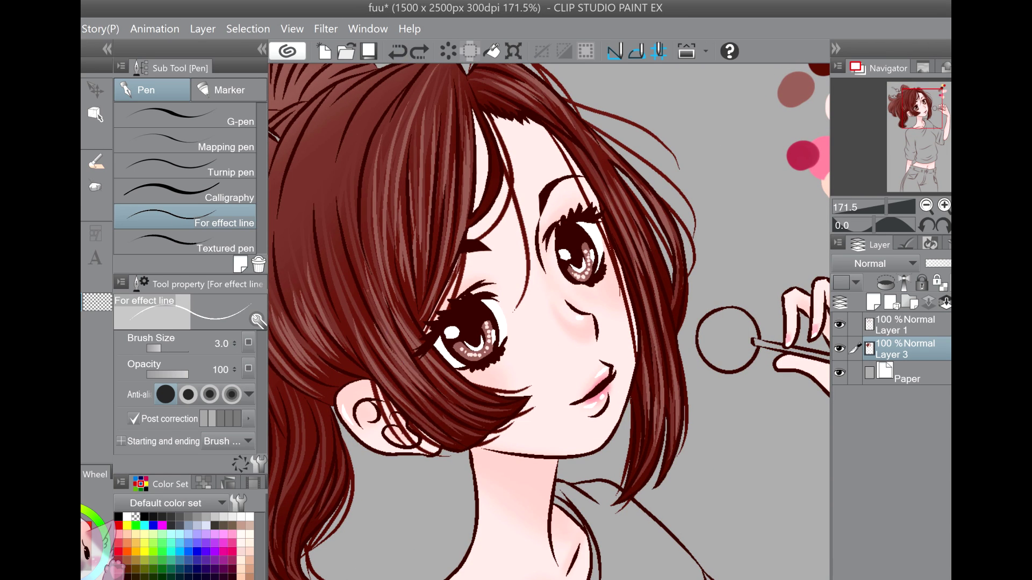
{"action": "mouse_move", "coordinate": [372, 300]}
{"action": "left_mouse_down"}
{"action": "mouse_move", "coordinate": [445, 407]}
{"action": "mouse_move", "coordinate": [437, 399]}
{"action": "left_mouse_up"}
{"action": "left_click", "coordinate": [397, 51]}
{"action": "left_click_drag", "start_coordinate": [370, 326], "coordinate": [421, 394]}
{"action": "left_click_drag", "start_coordinate": [382, 320], "coordinate": [431, 391]}
{"action": "left_click_drag", "start_coordinate": [418, 358], "coordinate": [451, 391]}
{"action": "left_click_drag", "start_coordinate": [405, 321], "coordinate": [423, 350]}
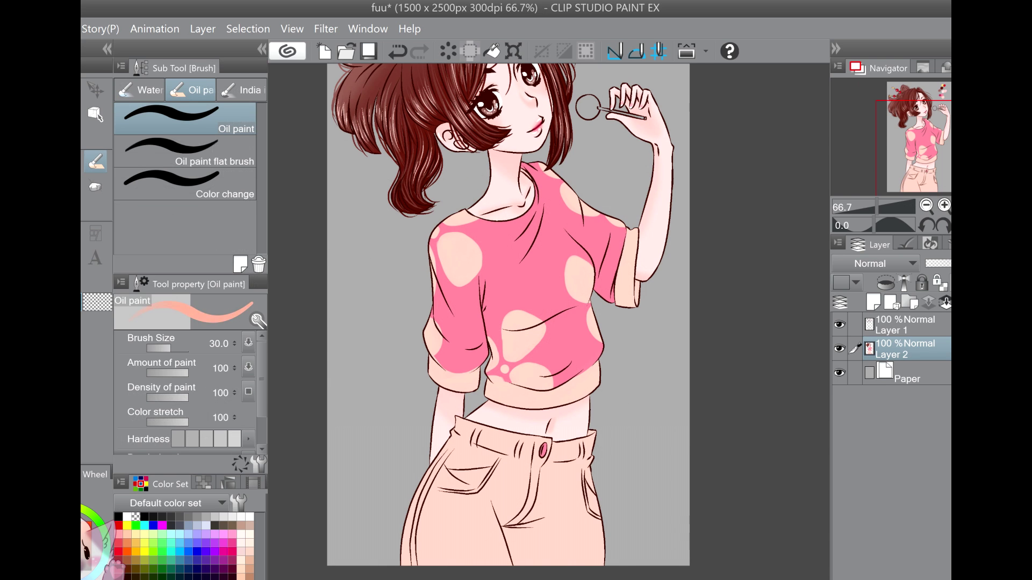
Step: Select the trousers and airbrush soft salmon shading over the legs and pockets with the Hard airbrush, undoing unwanted strokes
{"action": "key", "text": "w"}
{"action": "left_click", "coordinate": [543, 505]}
{"action": "key", "text": "b"}
{"action": "mouse_move", "coordinate": [411, 532]}
{"action": "left_mouse_down"}
{"action": "mouse_move", "coordinate": [411, 507]}
{"action": "mouse_move", "coordinate": [405, 556]}
{"action": "left_mouse_up"}
{"action": "left_click_drag", "start_coordinate": [498, 505], "coordinate": [524, 569]}
{"action": "key", "text": "ctrl+z"}
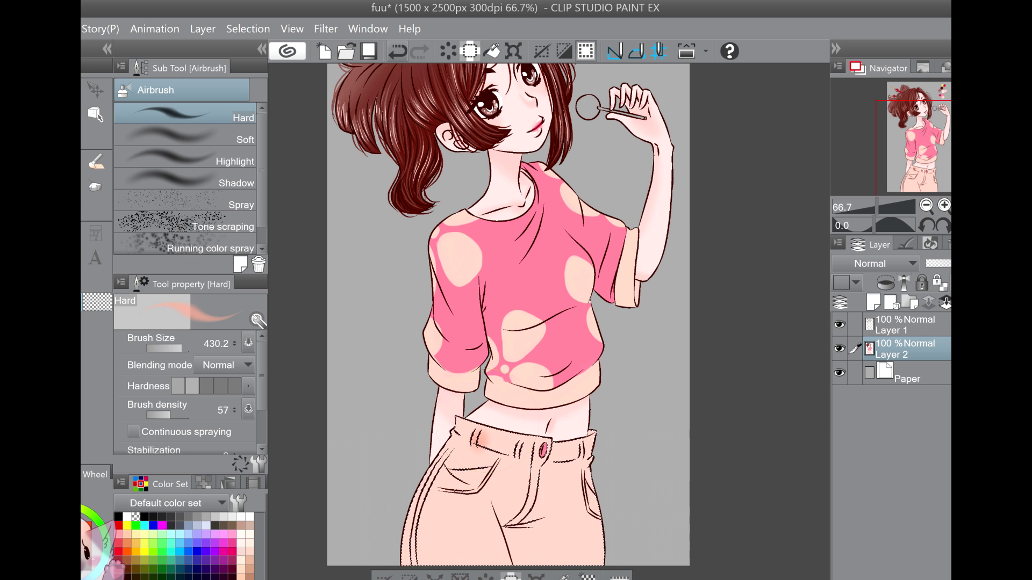
{"action": "key", "text": "ctrl+z"}
{"action": "left_click_drag", "start_coordinate": [487, 421], "coordinate": [463, 375]}
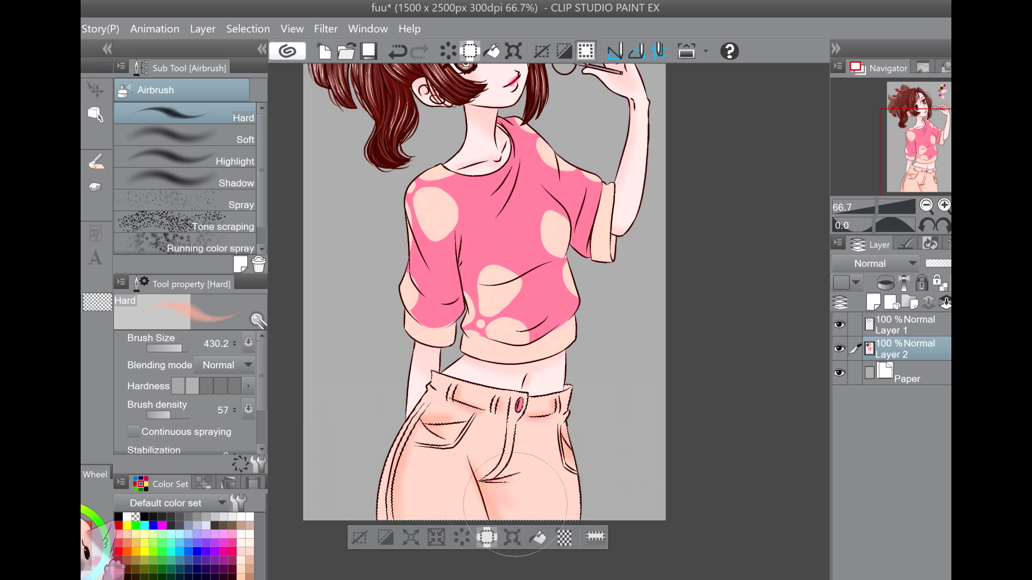
Step: Deepen the salmon shading around the trousers' hips and waistband and clear the selection
{"action": "scroll", "coordinate": [540, 378], "scroll_direction": "down", "scroll_amount": 2}
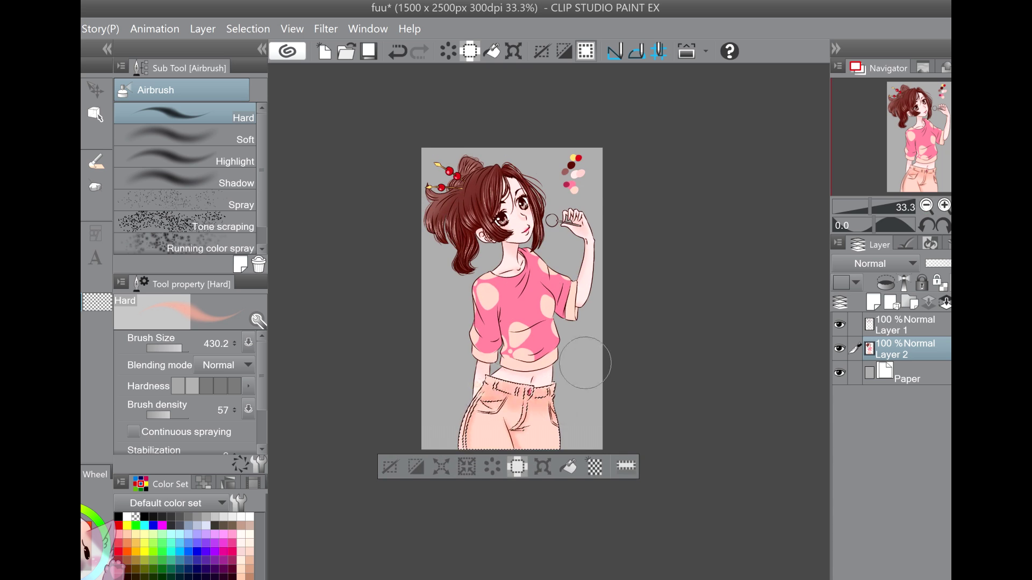
{"action": "scroll", "coordinate": [505, 258], "scroll_direction": "up", "scroll_amount": 1}
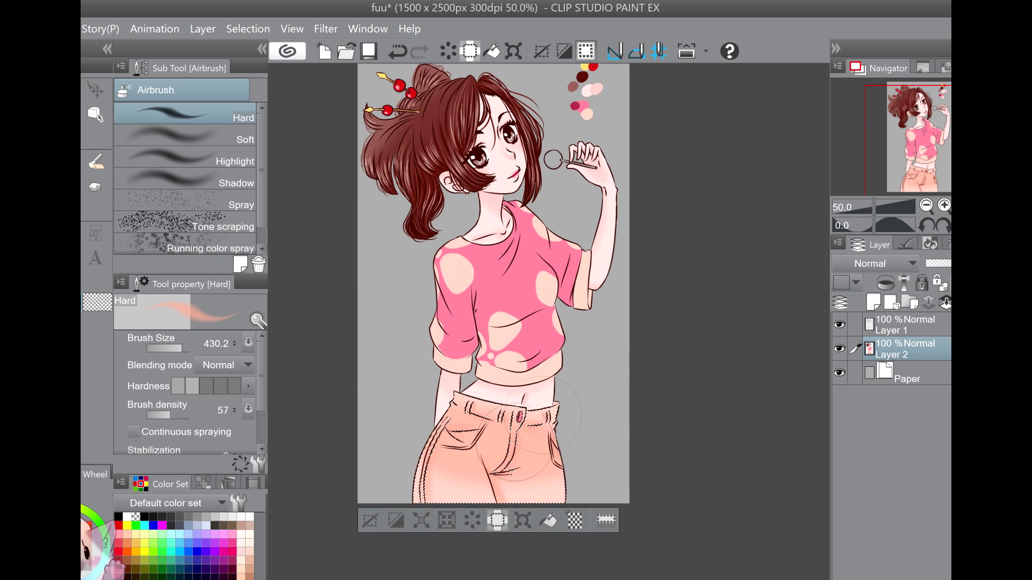
{"action": "left_click", "coordinate": [925, 206]}
{"action": "left_click", "coordinate": [925, 206]}
{"action": "left_click", "coordinate": [945, 205]}
{"action": "left_click", "coordinate": [945, 205]}
{"action": "left_click_drag", "start_coordinate": [726, 147], "coordinate": [696, 179]}
{"action": "key", "text": "m"}
{"action": "left_click", "coordinate": [695, 179]}
Step: Select the round lollipop candy, fill it light pink on the colour layer, and airbrush a white glow at its upper right
{"action": "key", "text": "h"}
{"action": "scroll", "coordinate": [499, 123], "scroll_direction": "up", "scroll_amount": 2}
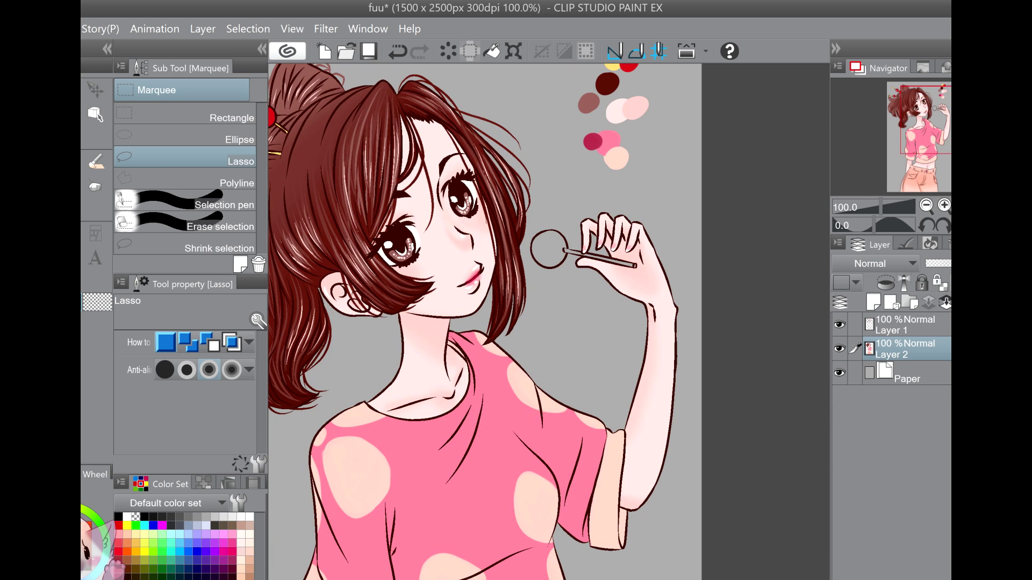
{"action": "key", "text": "w"}
{"action": "left_click", "coordinate": [905, 324]}
{"action": "left_click", "coordinate": [549, 249]}
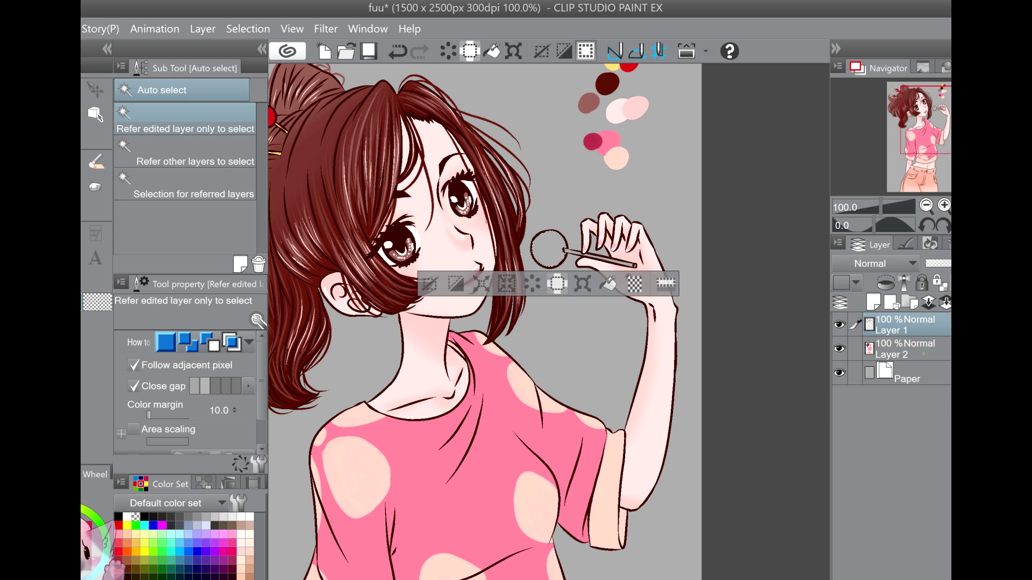
{"action": "left_click", "coordinate": [905, 349]}
{"action": "key", "text": "g"}
{"action": "left_click", "coordinate": [549, 249]}
{"action": "left_click", "coordinate": [549, 249]}
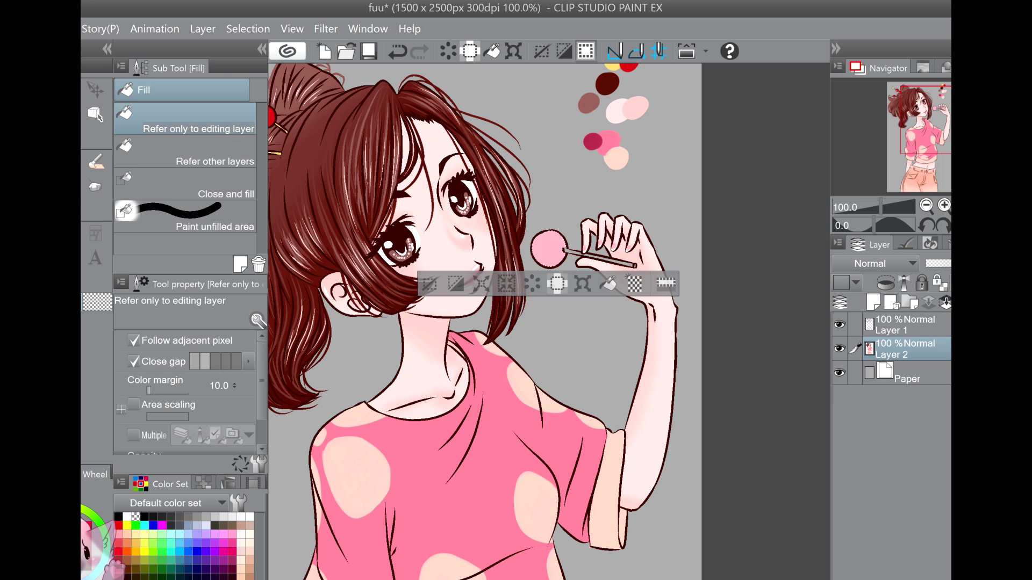
{"action": "key", "text": "e"}
{"action": "key", "text": "b"}
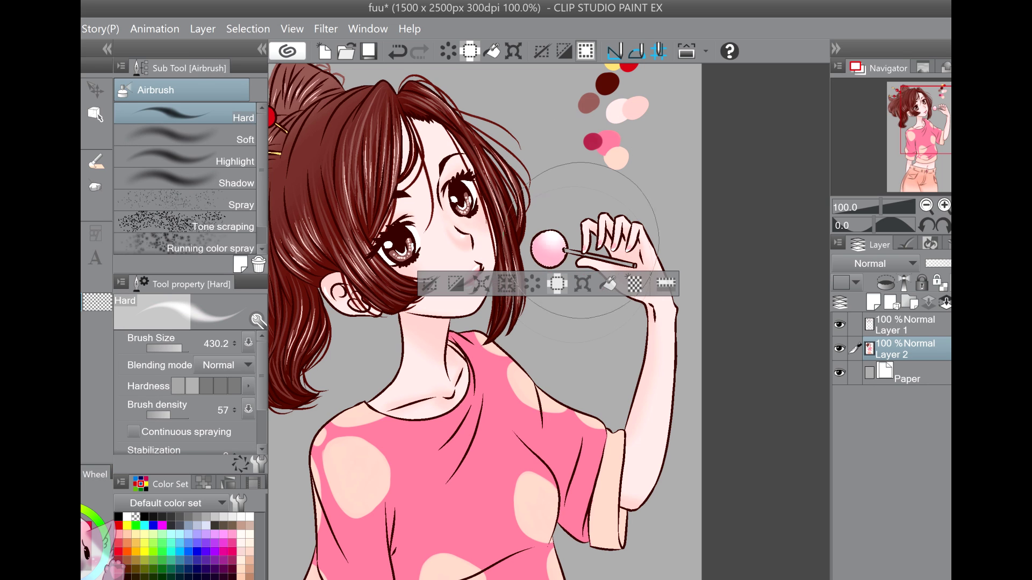
Step: Try to draw white highlight strokes on the lollipop candy with the size 3 For effect line pen
{"action": "key", "text": "p"}
{"action": "scroll", "coordinate": [670, 204], "scroll_direction": "up", "scroll_amount": 2}
{"action": "key", "text": "ctrl+z"}
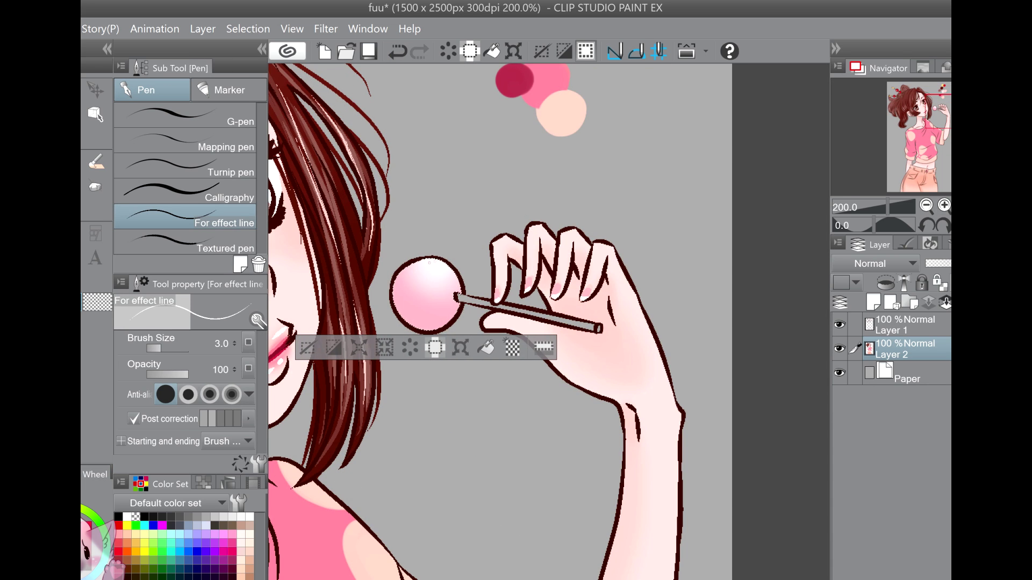
{"action": "key", "text": "ctrl+z"}
{"action": "left_click", "coordinate": [397, 52]}
{"action": "mouse_move", "coordinate": [416, 268]}
{"action": "left_mouse_down"}
{"action": "mouse_move", "coordinate": [399, 297]}
{"action": "mouse_move", "coordinate": [399, 282]}
{"action": "left_mouse_up"}
{"action": "left_click", "coordinate": [398, 52]}
{"action": "left_click", "coordinate": [397, 51]}
{"action": "left_click_drag", "start_coordinate": [461, 291], "coordinate": [432, 331]}
{"action": "scroll", "coordinate": [458, 240], "scroll_direction": "down", "scroll_amount": 2}
{"action": "scroll", "coordinate": [459, 242], "scroll_direction": "up", "scroll_amount": 1}
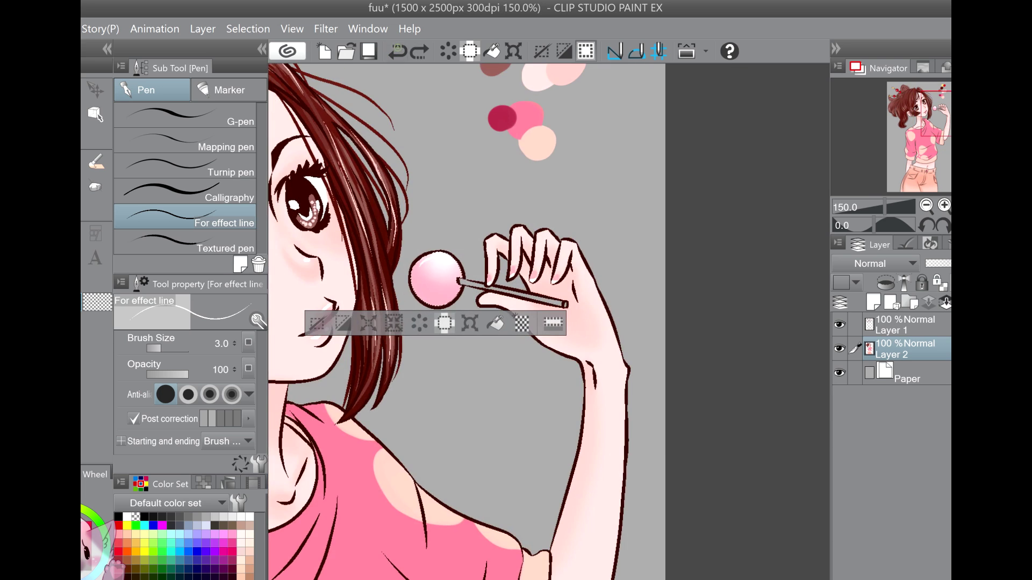
{"action": "left_click", "coordinate": [398, 52]}
{"action": "scroll", "coordinate": [421, 263], "scroll_direction": "up", "scroll_amount": 2}
{"action": "left_click_drag", "start_coordinate": [437, 263], "coordinate": [440, 254]}
{"action": "scroll", "coordinate": [506, 255], "scroll_direction": "down", "scroll_amount": 3}
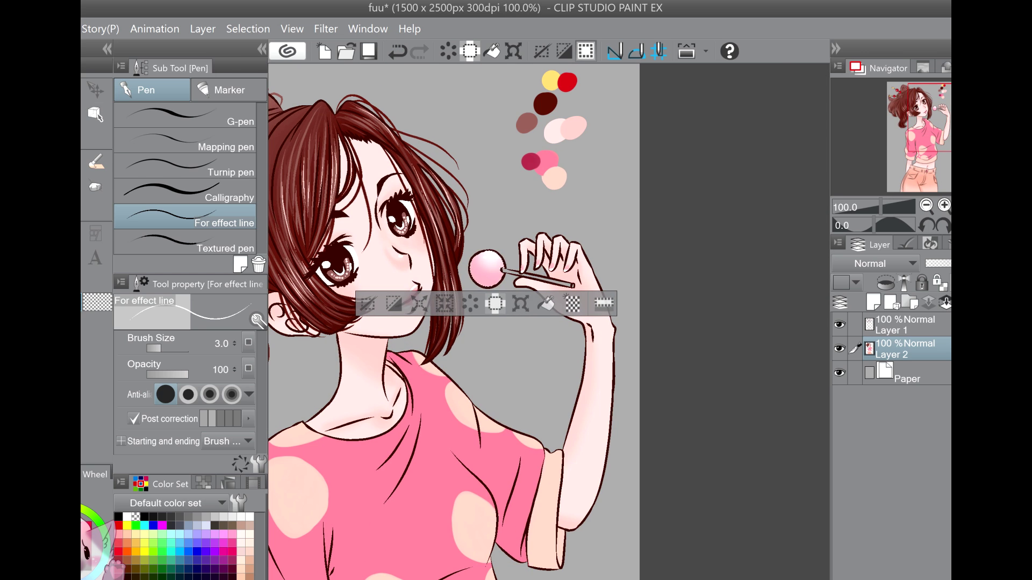
Step: Clear the selection and paint the lollipop stick white with the size 3 For effect line pen
{"action": "key", "text": "m"}
{"action": "key", "text": "ctrl+d"}
{"action": "scroll", "coordinate": [522, 298], "scroll_direction": "up", "scroll_amount": 3}
{"action": "key", "text": "p"}
{"action": "left_click_drag", "start_coordinate": [399, 217], "coordinate": [410, 233]}
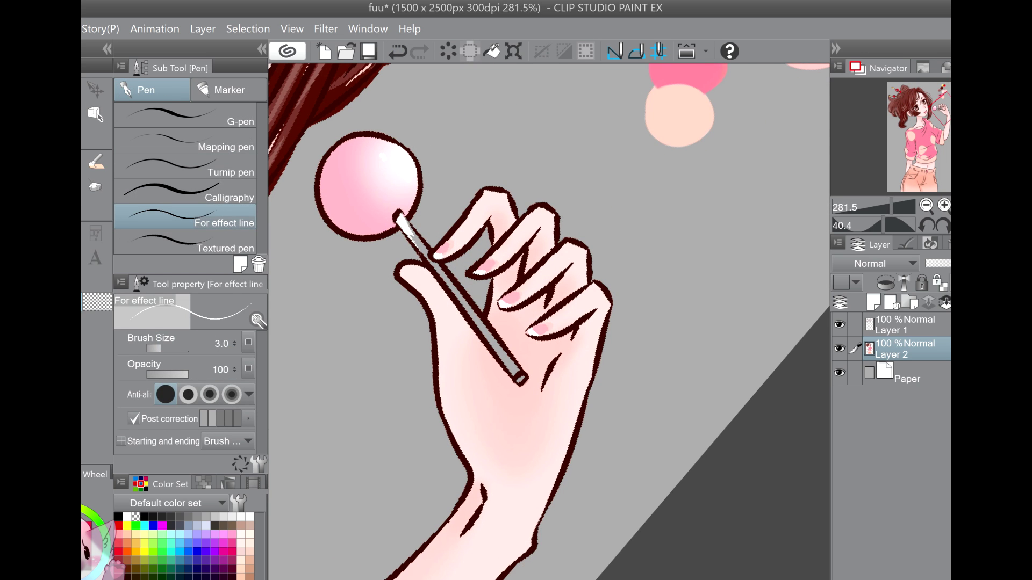
{"action": "left_click_drag", "start_coordinate": [455, 293], "coordinate": [520, 380]}
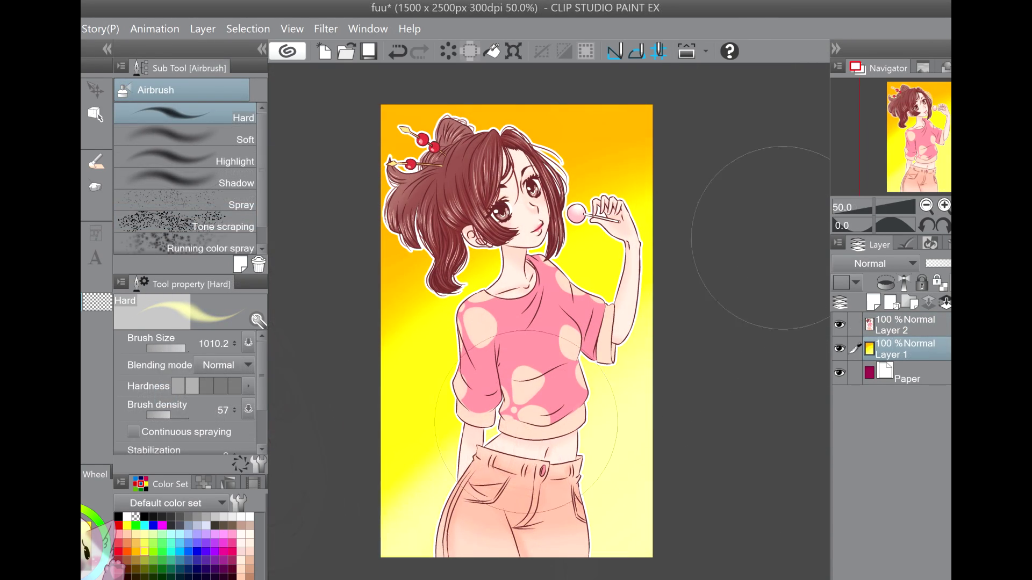
Step: Sample colours from the background and airbrush yellow along its left side to smooth the orange-to-yellow gradient
{"action": "left_click", "coordinate": [431, 354], "text": "alt"}
{"action": "left_click", "coordinate": [401, 285], "text": "alt"}
{"action": "left_click_drag", "start_coordinate": [393, 301], "coordinate": [414, 346]}
{"action": "left_click", "coordinate": [415, 346], "text": "alt"}
{"action": "left_click", "coordinate": [431, 461], "text": "alt"}
{"action": "left_click_drag", "start_coordinate": [446, 460], "coordinate": [422, 433]}
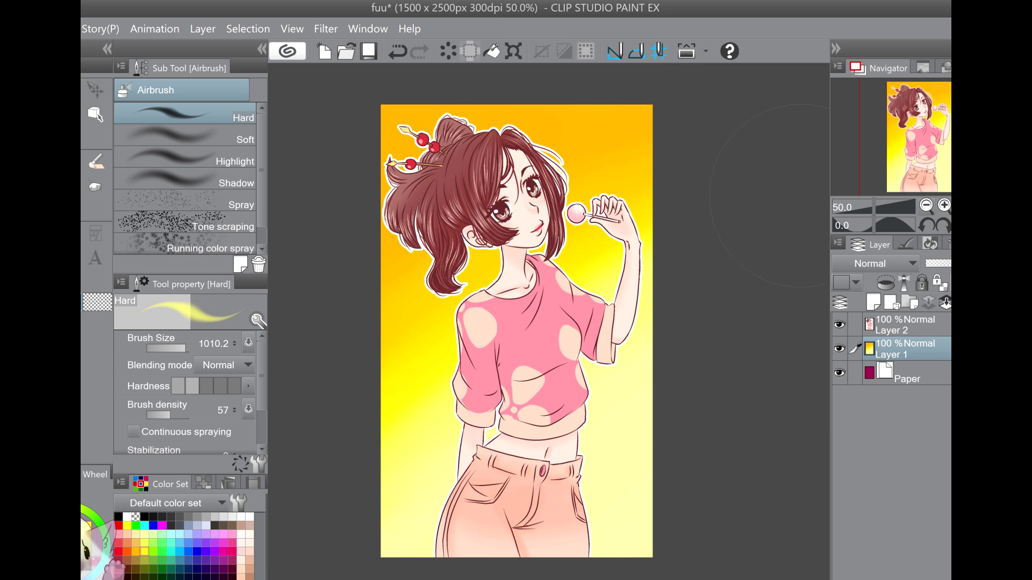
Step: Airbrush deeper orange into the background's upper-left corner and blend the gradient with colours sampled from the canvas
{"action": "left_click", "coordinate": [452, 156], "text": "alt"}
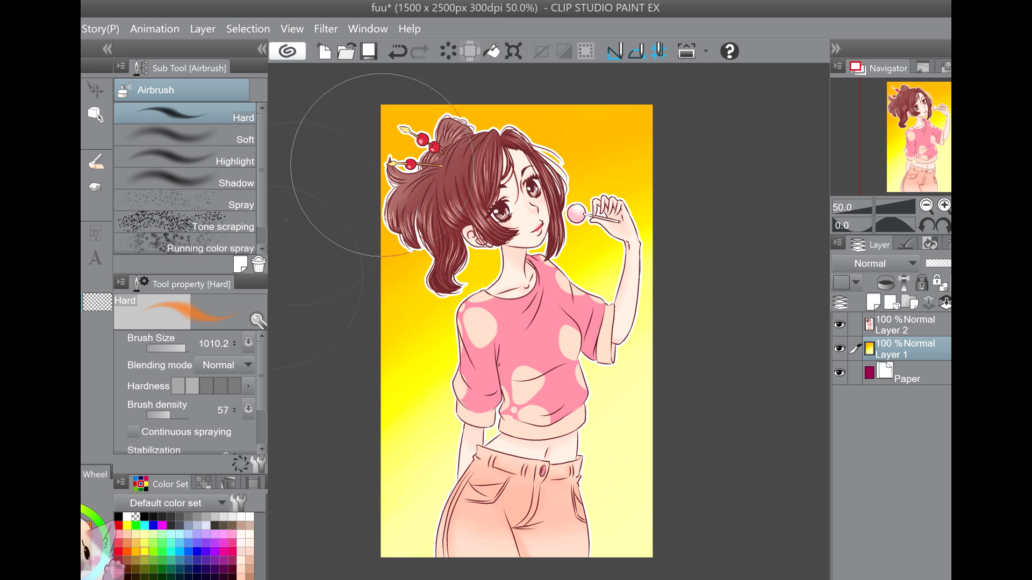
{"action": "left_click_drag", "start_coordinate": [305, 242], "coordinate": [398, 64]}
{"action": "left_click", "coordinate": [386, 189], "text": "alt"}
{"action": "left_click", "coordinate": [454, 110], "text": "alt"}
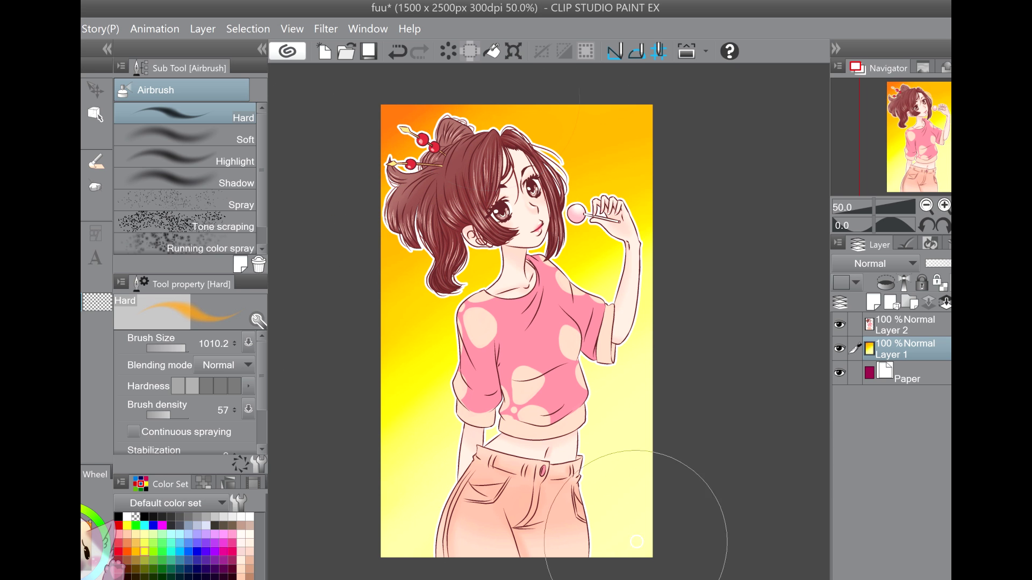
{"action": "left_click", "coordinate": [637, 535], "text": "alt"}
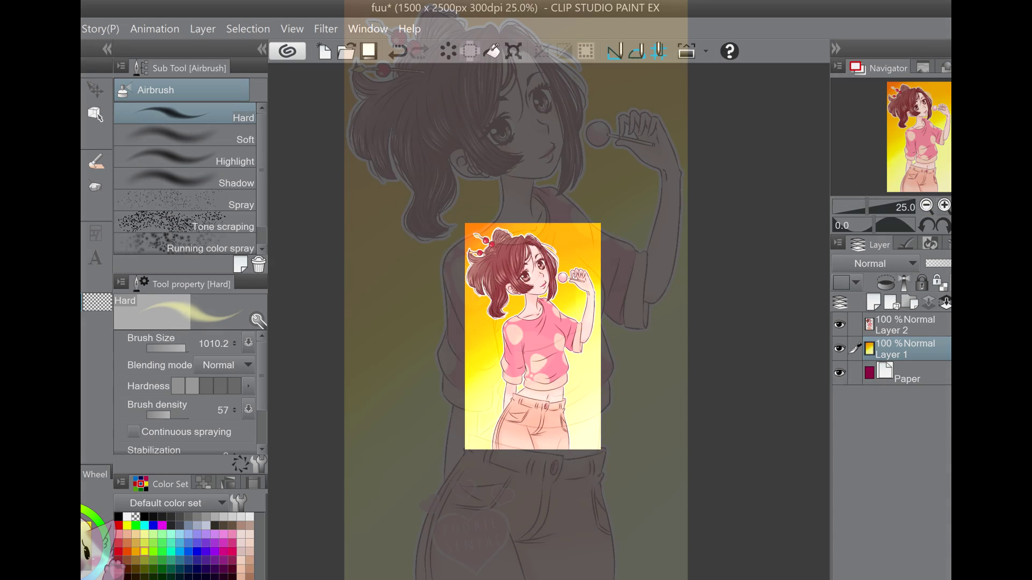